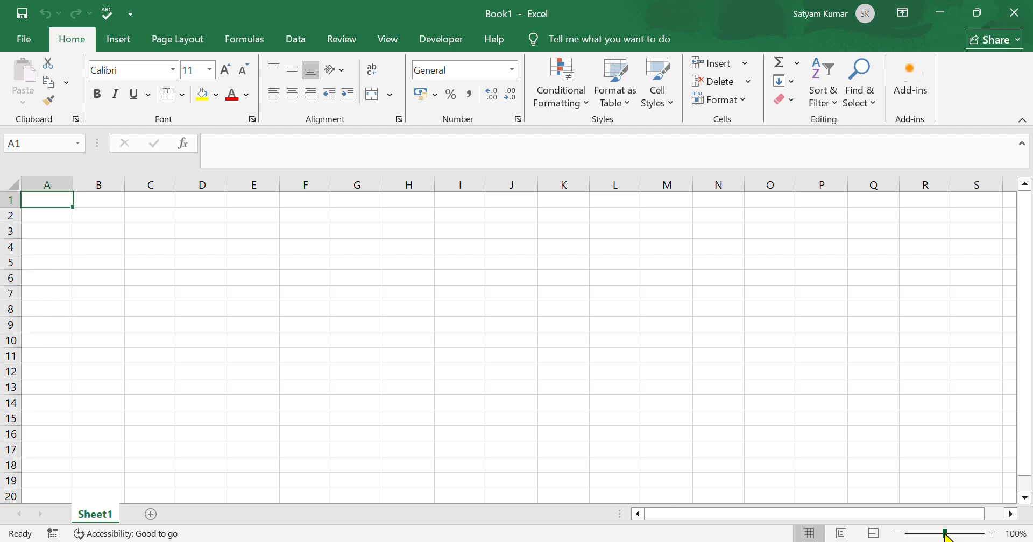
# Preview the empty sheet in Page Layout view and return to Normal view
pyautogui.moveTo(947, 536)
pyautogui.mouseDown()
pyautogui.moveTo(962, 536)
pyautogui.moveTo(926, 536)
pyautogui.moveTo(945, 538)
pyautogui.mouseUp()
pyautogui.click(841, 534)
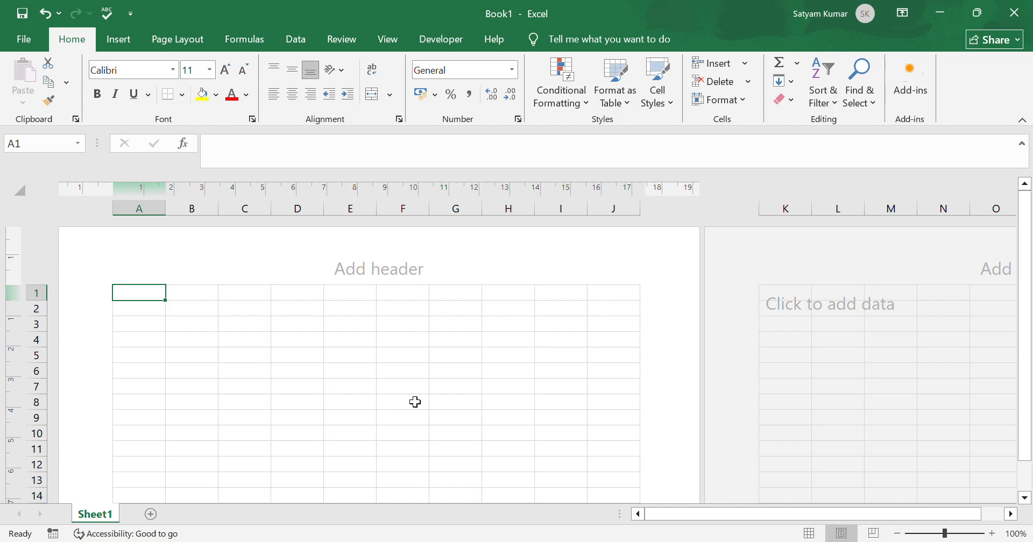
pyautogui.click(810, 533)
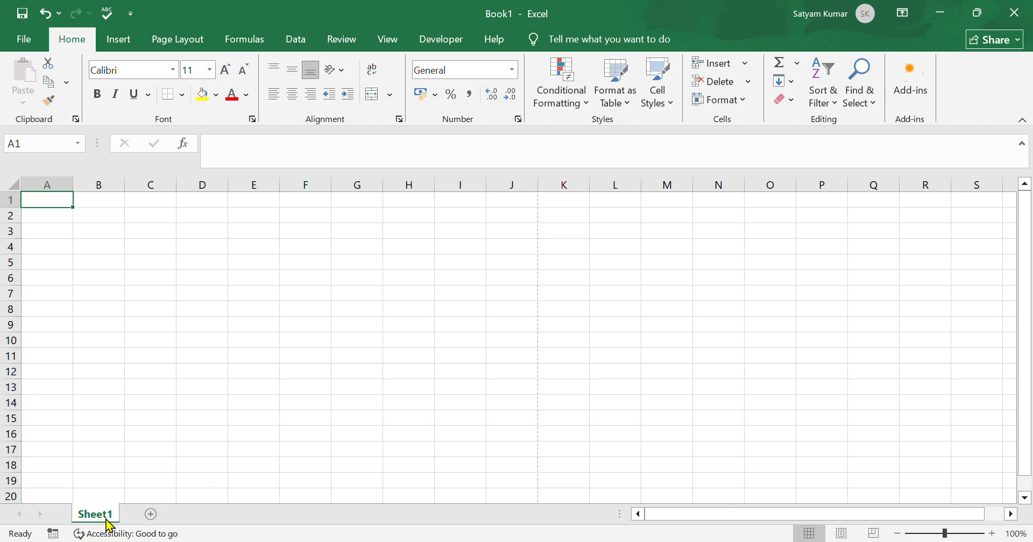
# Add two new worksheets to the workbook
pyautogui.click(150, 515)
pyautogui.click(199, 515)
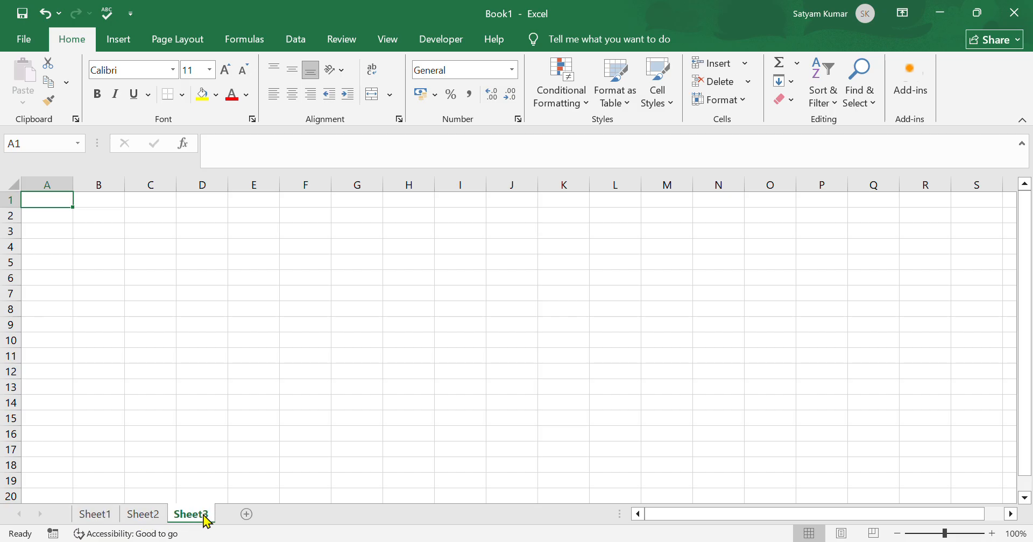
# Rename the Sheet1 worksheet as Records
pyautogui.click(109, 516)
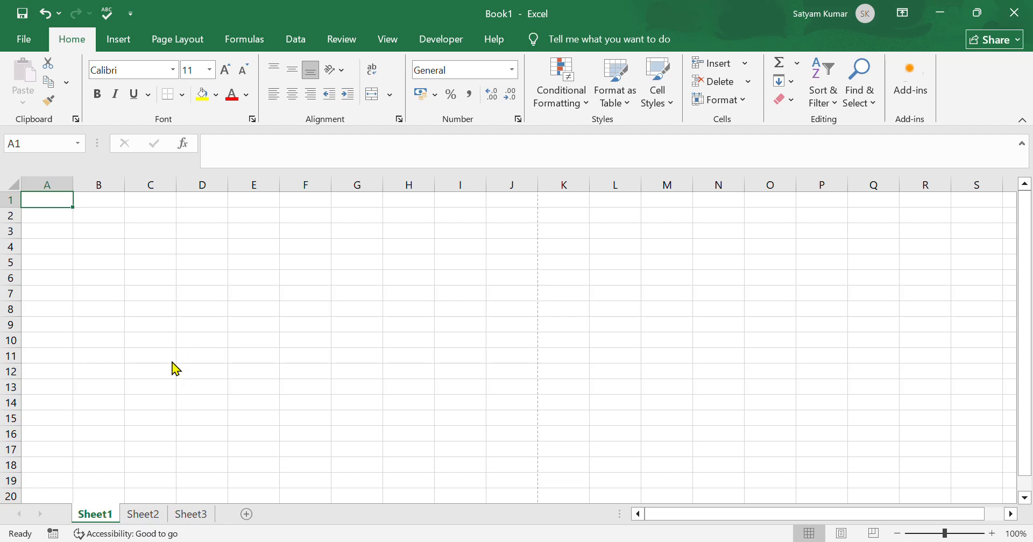
pyautogui.hotkey('alt', 'h')
pyautogui.press('o')
pyautogui.press('r')
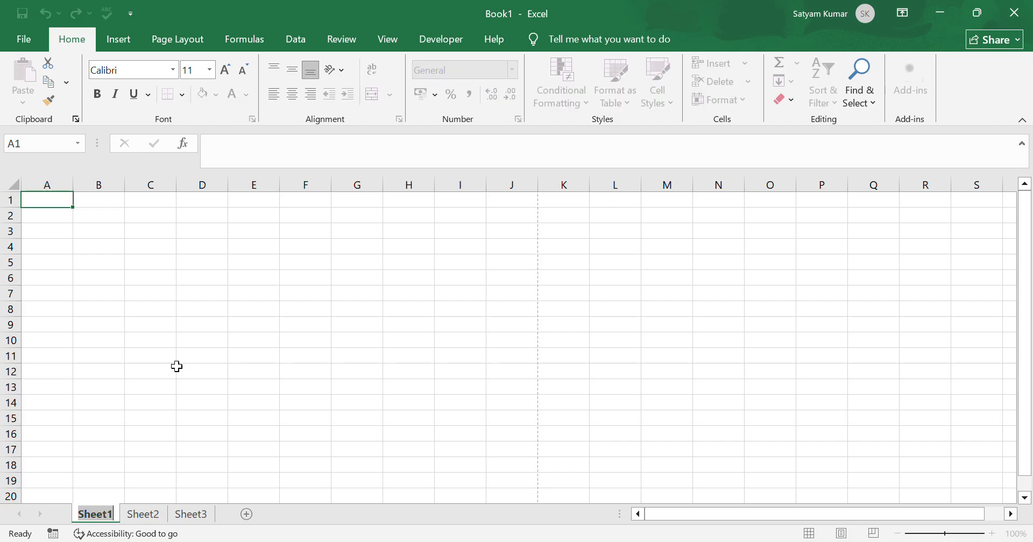
pyautogui.write('Rec')
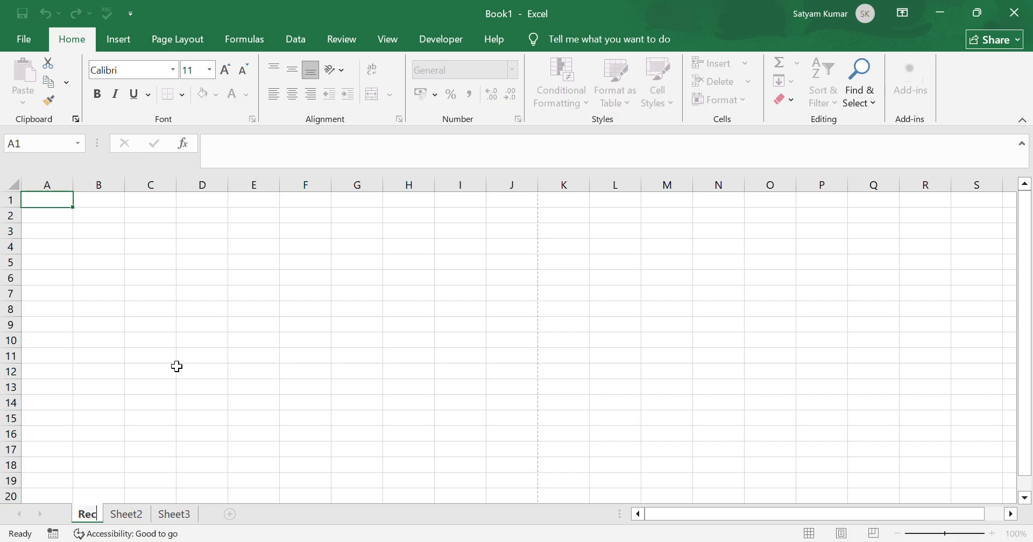
pyautogui.write('ord')
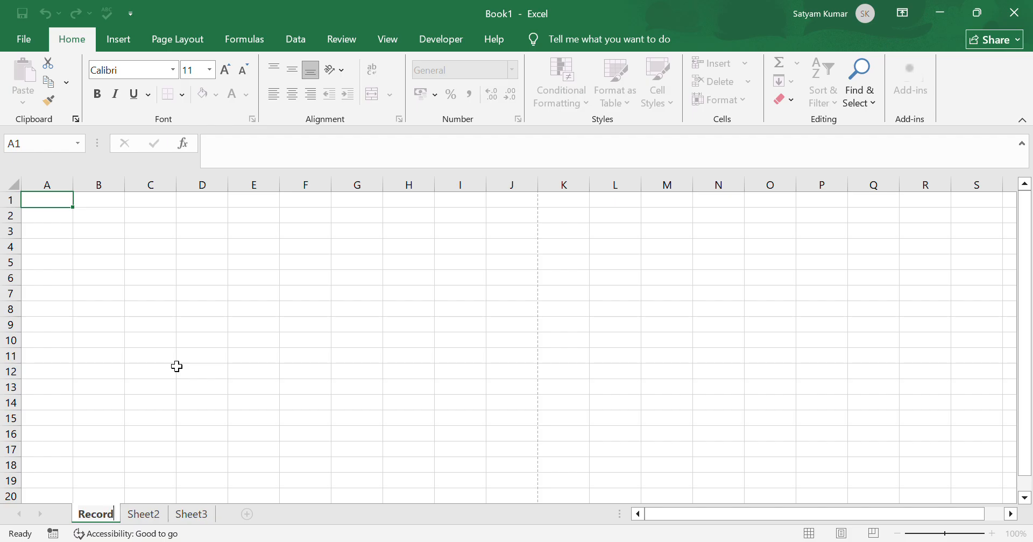
pyautogui.write('s')
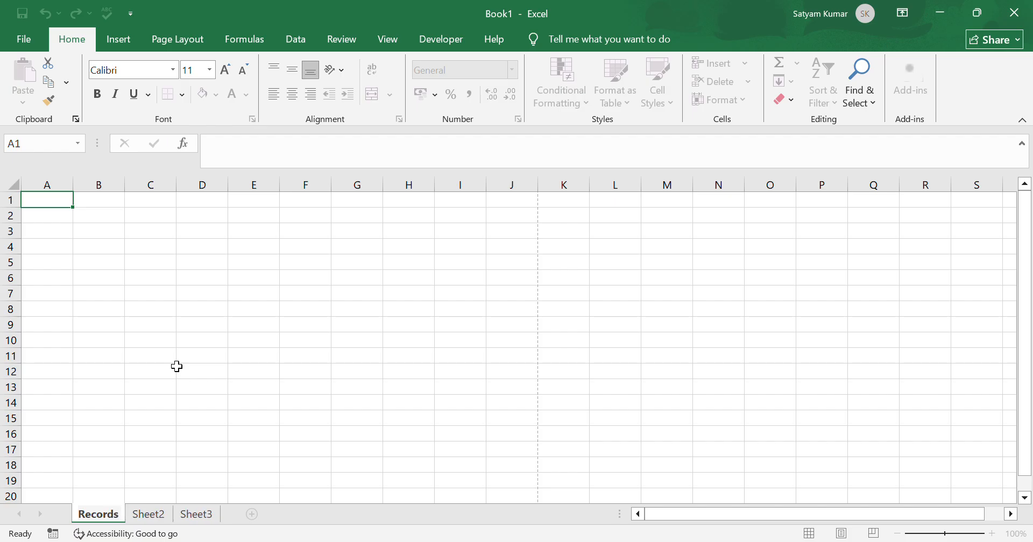
pyautogui.click(305, 330)
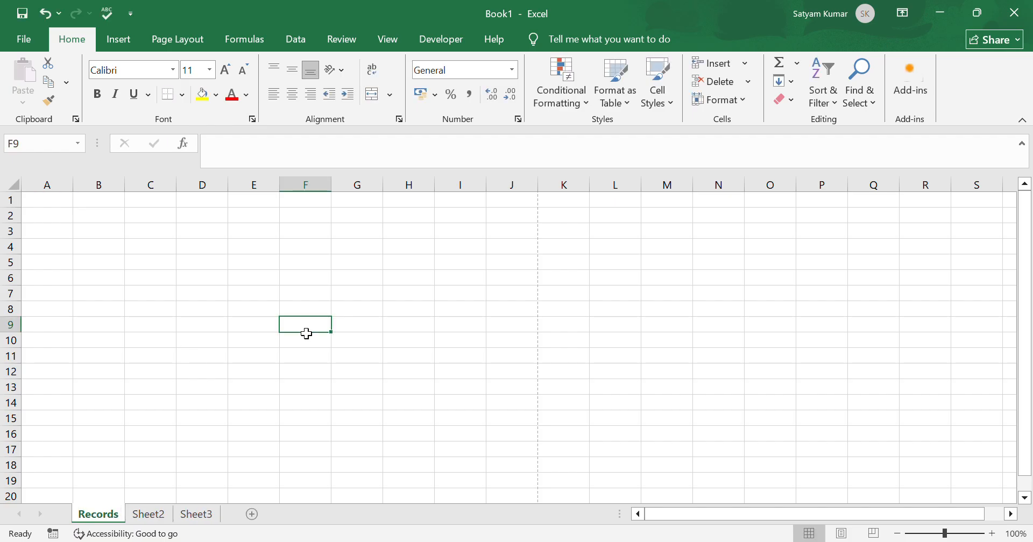
# Switch to Sheet2 and highlight the entire columns A to D one at a time
pyautogui.click(148, 516)
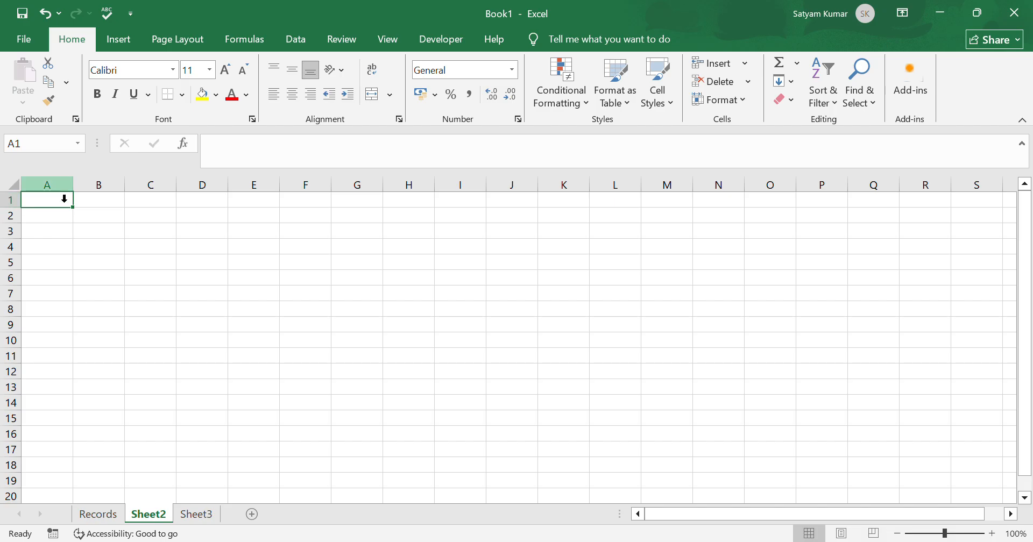
pyautogui.click(65, 186)
pyautogui.click(122, 198)
pyautogui.click(163, 201)
pyautogui.click(222, 202)
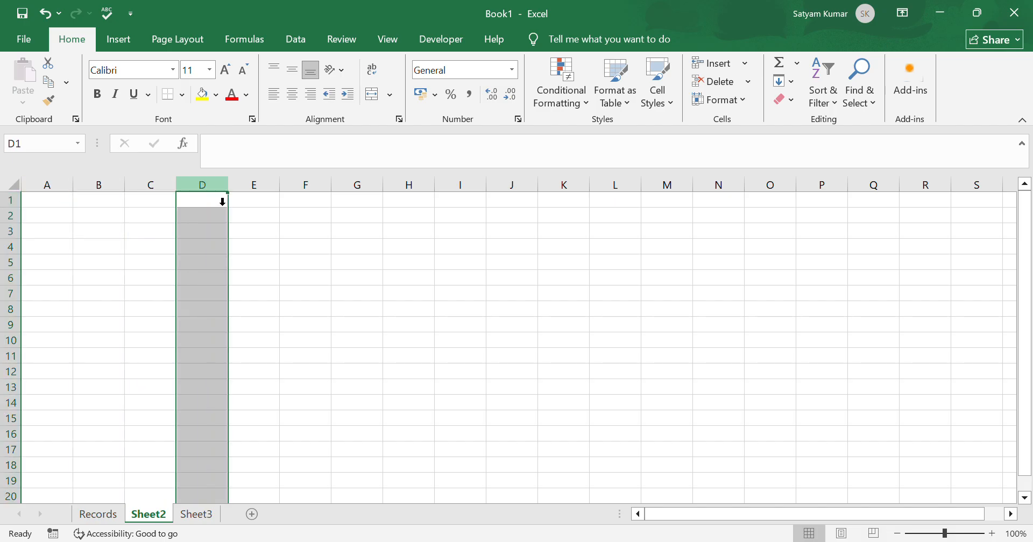
# Check the cell references of A1, B1 and C1 by selecting them individually
pyautogui.click(49, 207)
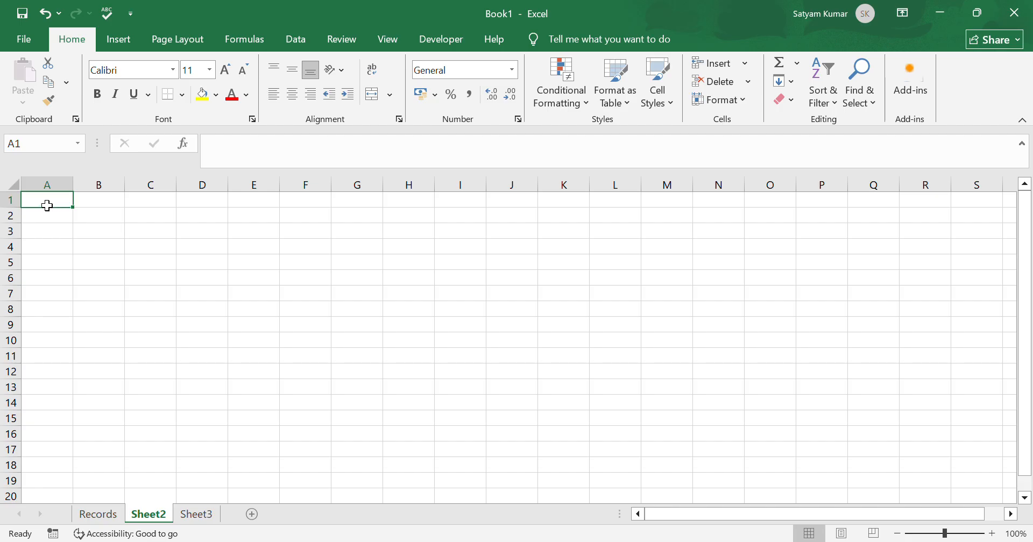
pyautogui.click(92, 205)
pyautogui.click(143, 205)
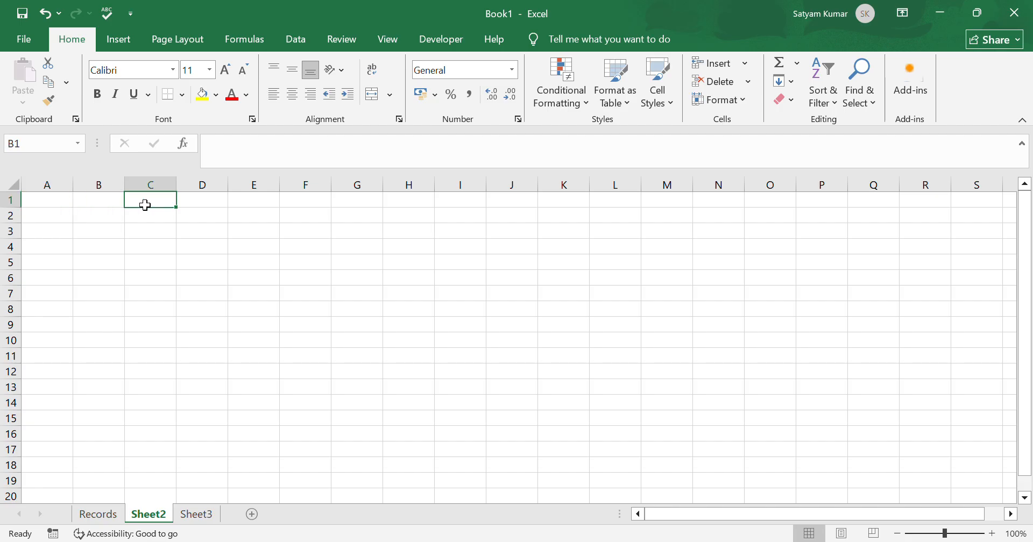
pyautogui.click(67, 203)
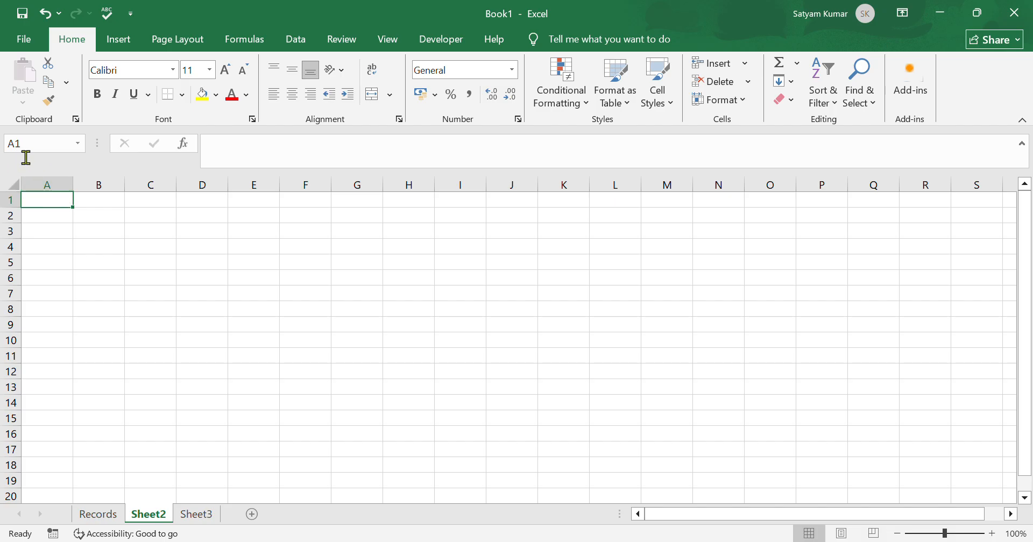
pyautogui.click(92, 208)
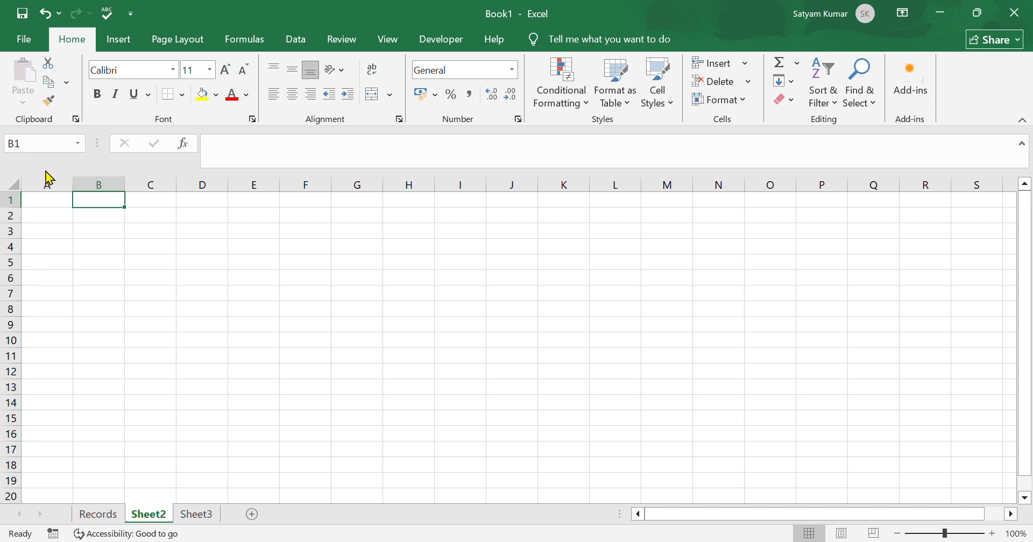
pyautogui.click(49, 207)
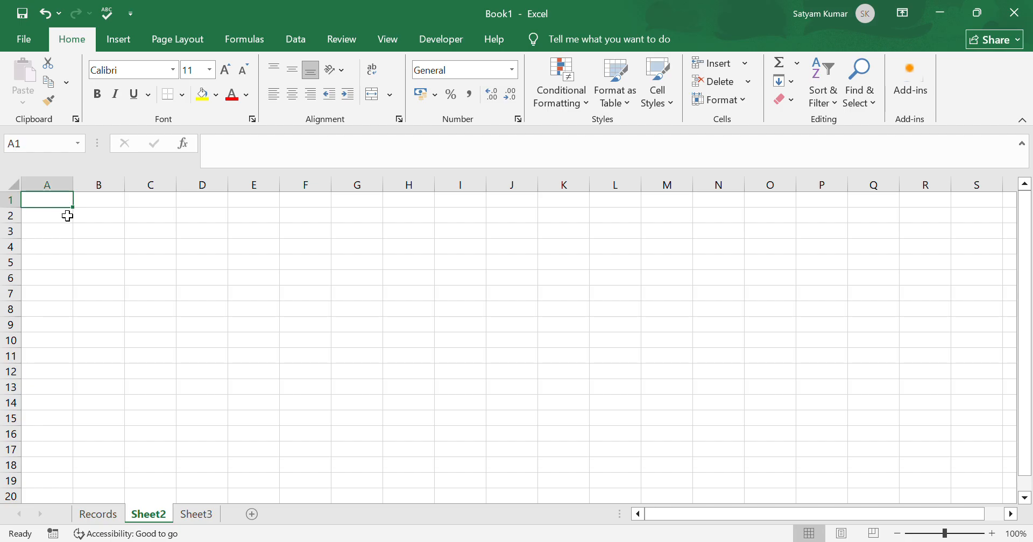
# Assign the name Room1 to the cell range A1:B2 on Sheet2
pyautogui.click(95, 226)
pyautogui.moveTo(38, 203); pyautogui.dragTo(105, 221)
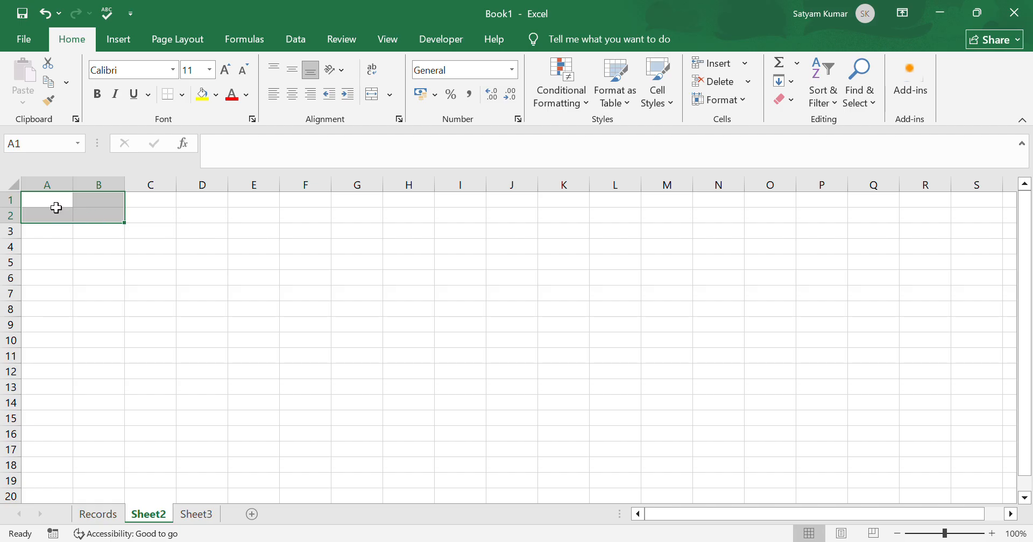
pyautogui.click(46, 151)
pyautogui.press('BackSpace')
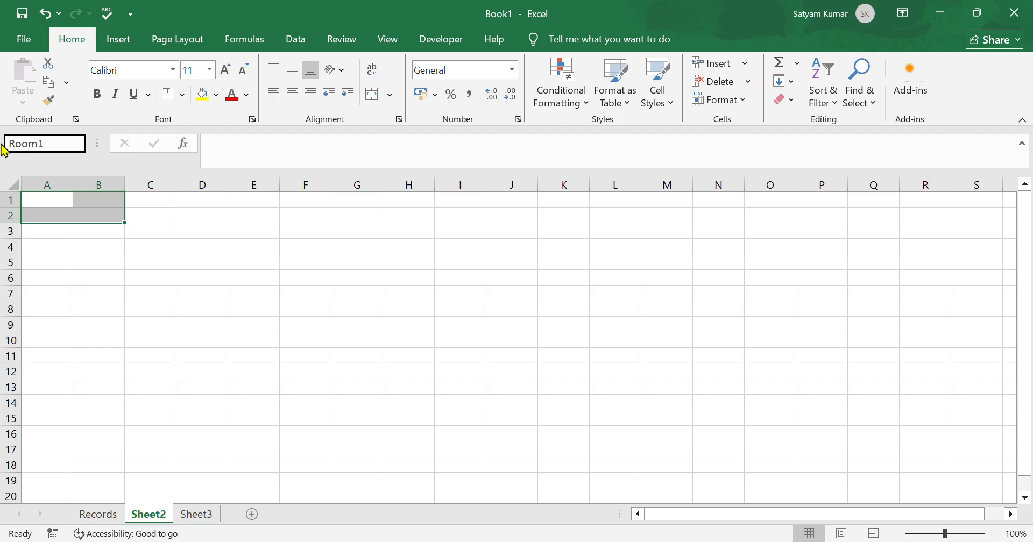
pyautogui.press('Return')
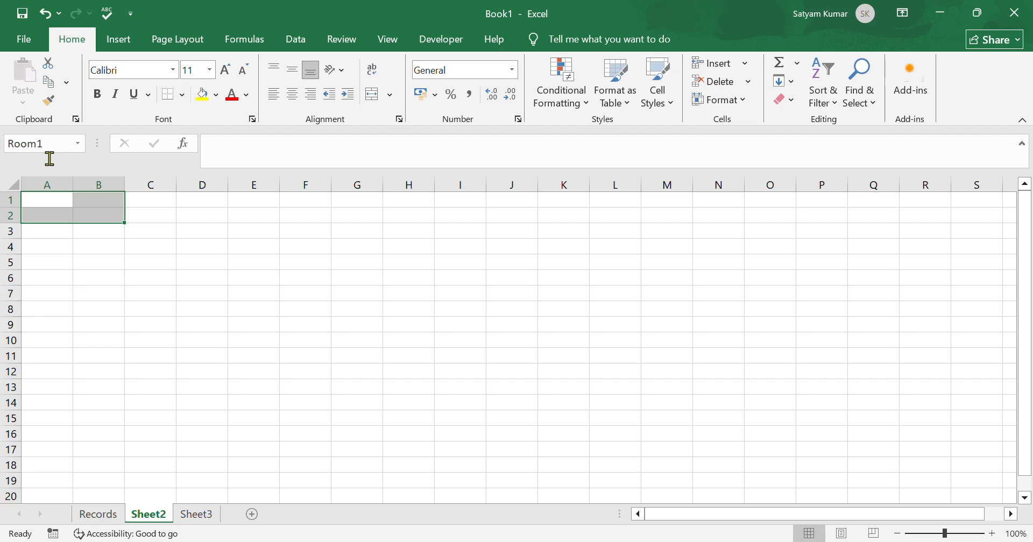
# Reselect the range A1:B2 after selecting other cells to check its assigned name
pyautogui.click(169, 218)
pyautogui.moveTo(39, 201); pyautogui.dragTo(104, 224)
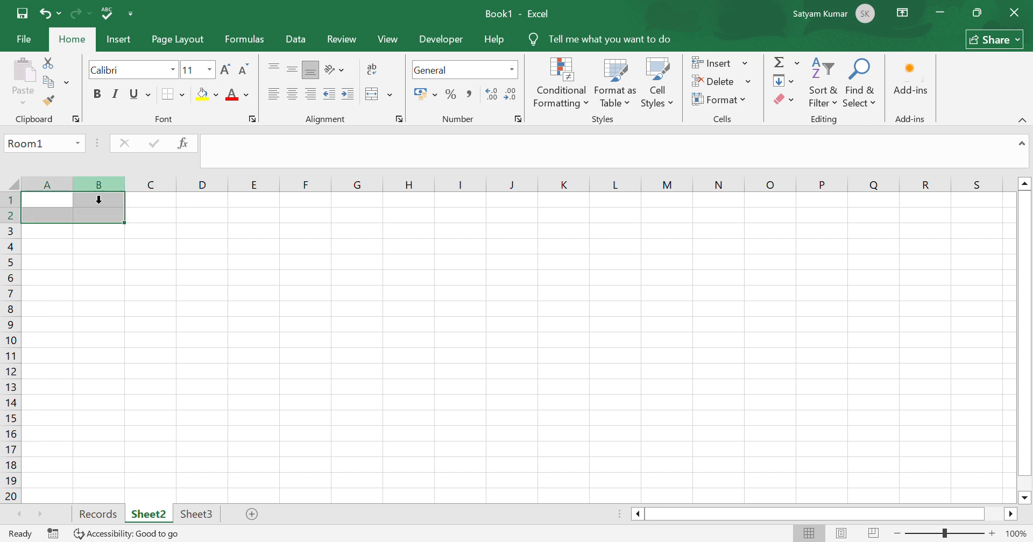
pyautogui.click(160, 215)
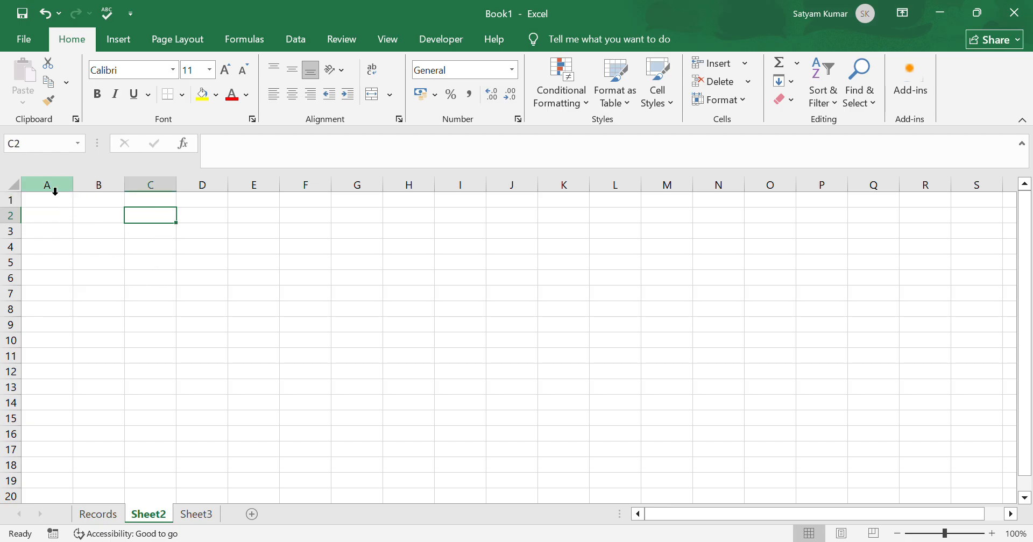
pyautogui.moveTo(37, 202); pyautogui.dragTo(86, 218)
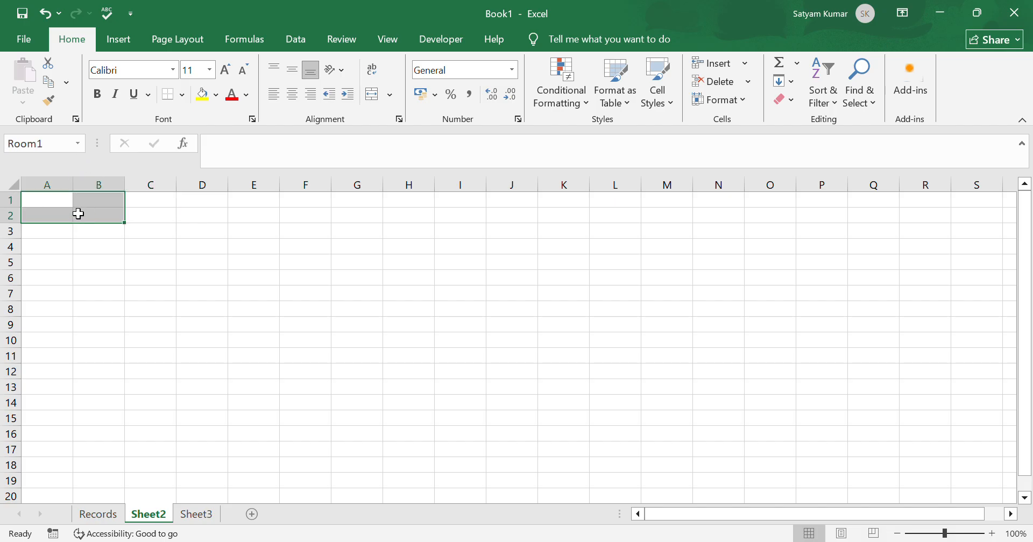
pyautogui.click(59, 154)
pyautogui.moveTo(62, 154); pyautogui.dragTo(20, 161)
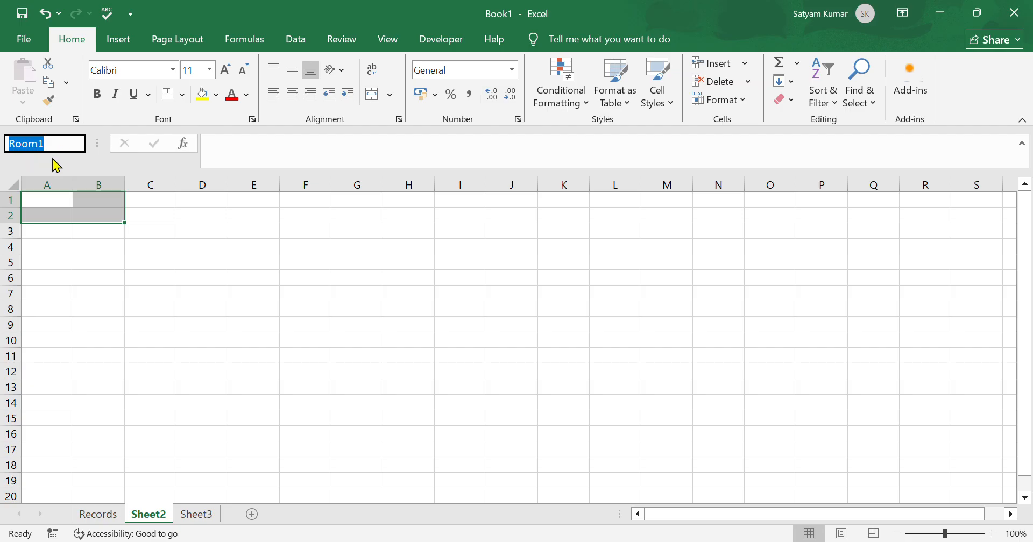
# Examine the formula bar for the empty cells D5 and D3 without entering anything
pyautogui.click(200, 262)
pyautogui.click(229, 154)
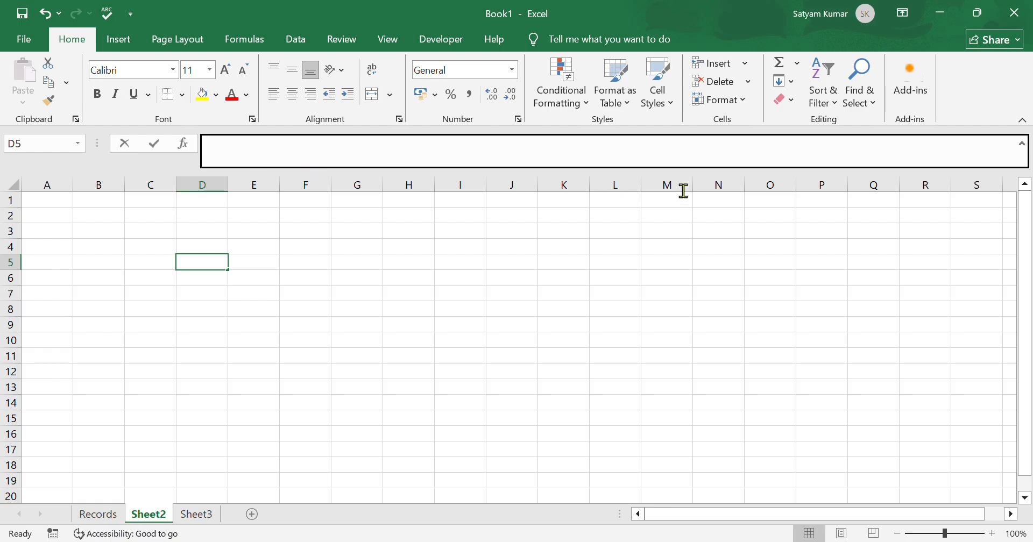
pyautogui.click(707, 166)
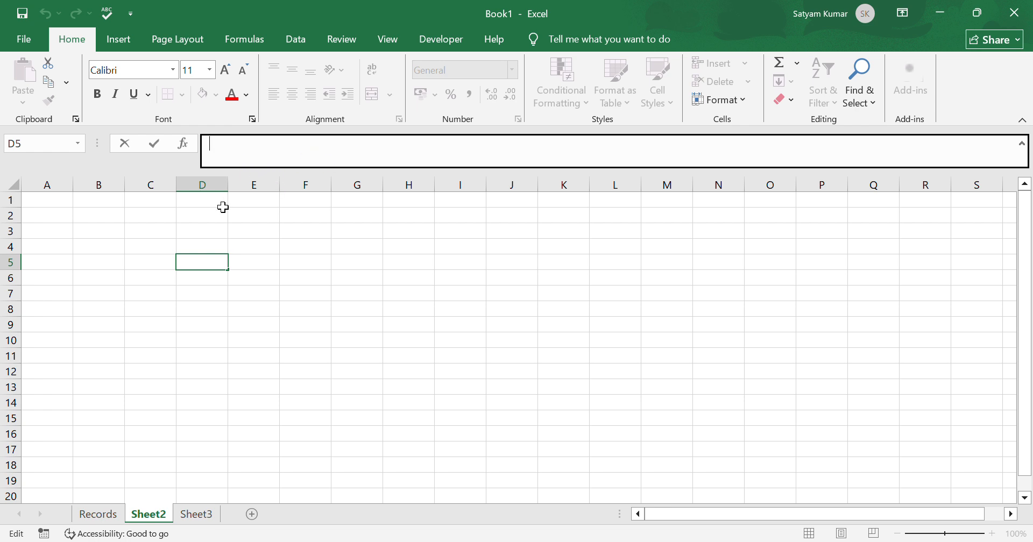
pyautogui.click(215, 231)
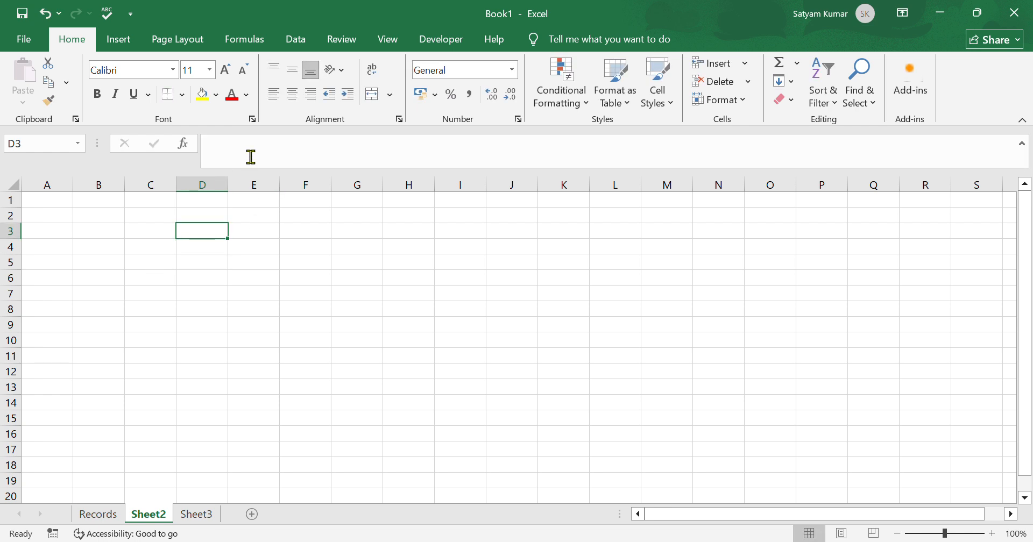
# Enter the headings Number1, Number2 and Sum in cells A2, B2 and C2
pyautogui.click(49, 219)
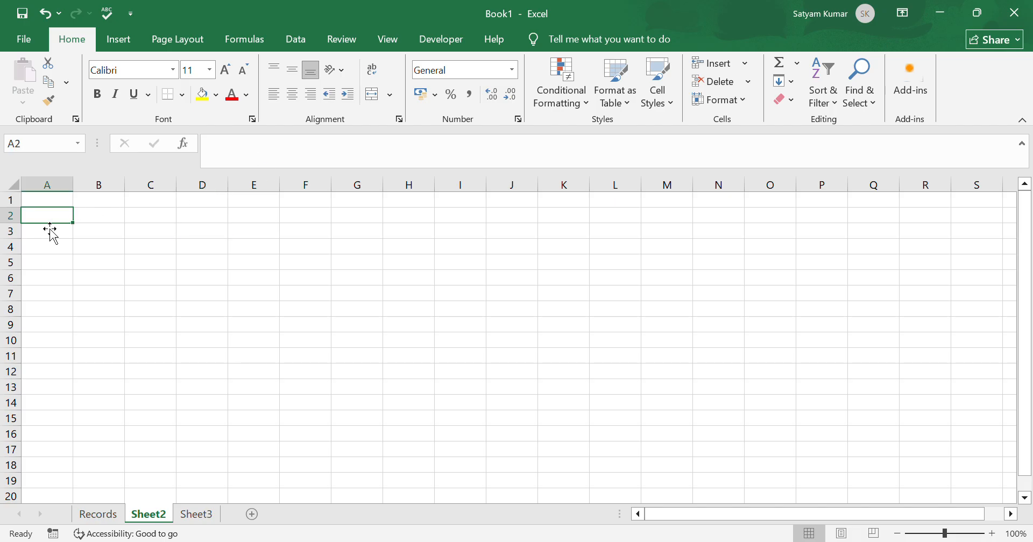
pyautogui.write('Number1')
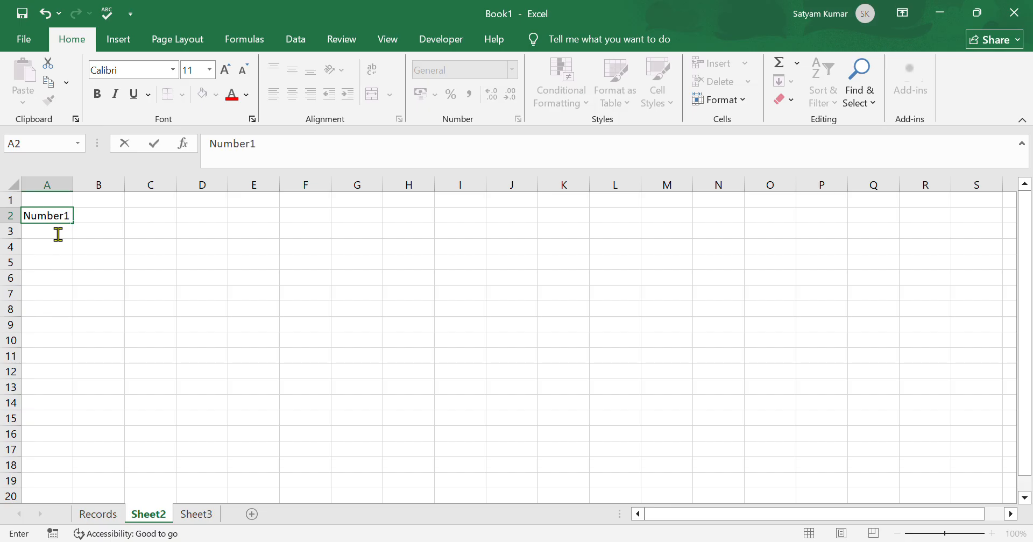
pyautogui.click(108, 218)
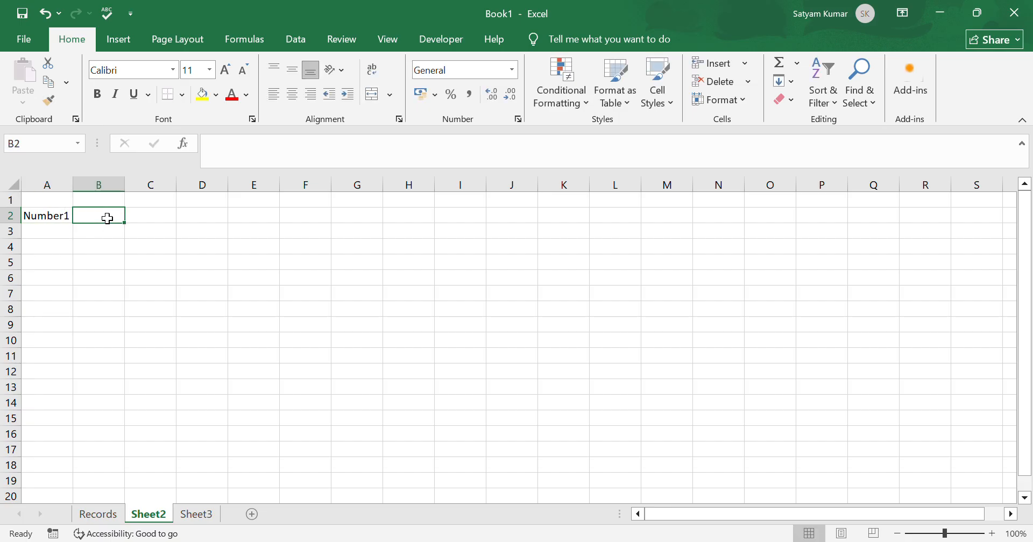
pyautogui.write('Number')
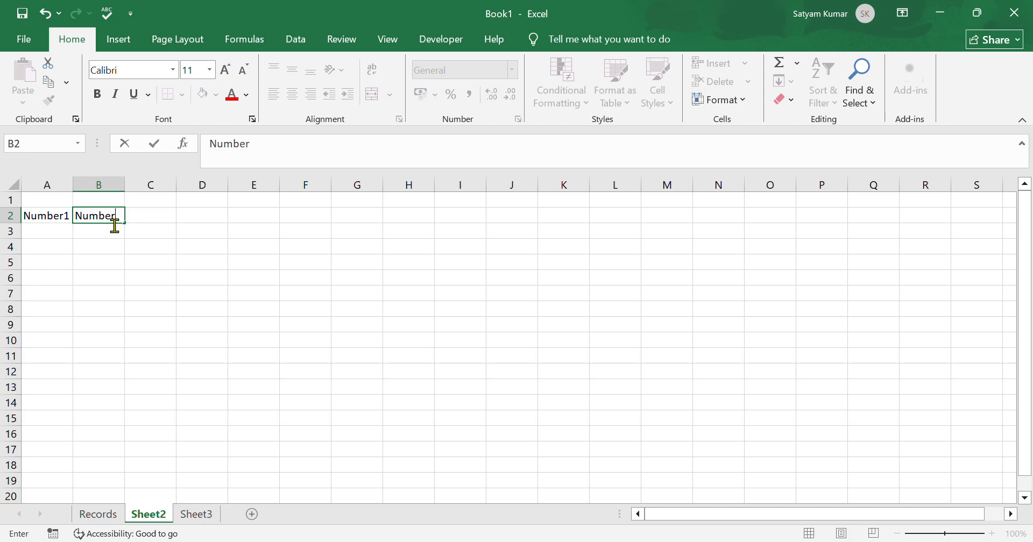
pyautogui.write('2')
pyautogui.click(171, 217)
pyautogui.write('A')
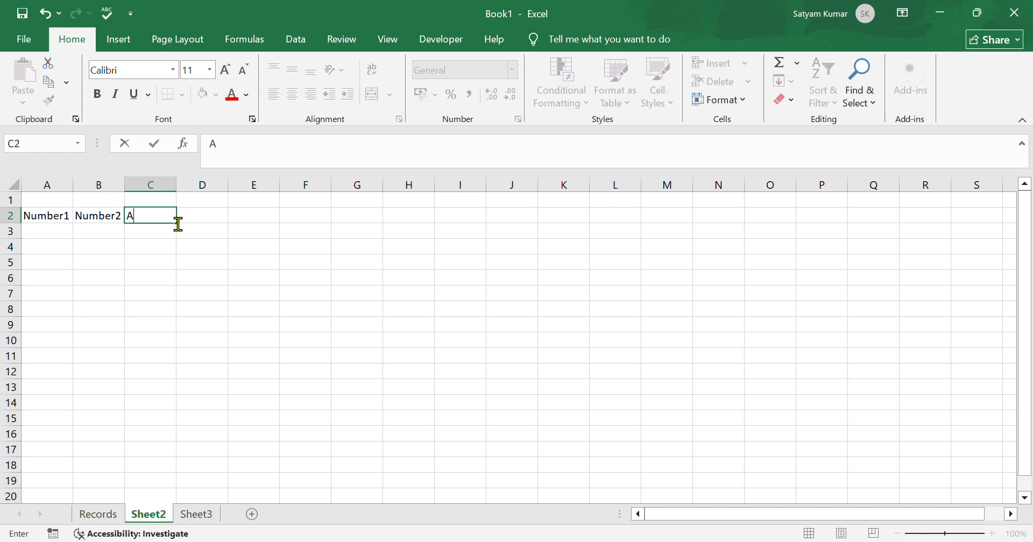
pyautogui.press('BackSpace')
pyautogui.write('Sum')
pyautogui.click(147, 276)
# Enter 1 in cell A3 under Number1 and 10 in cell B3 under Number2
pyautogui.click(63, 235)
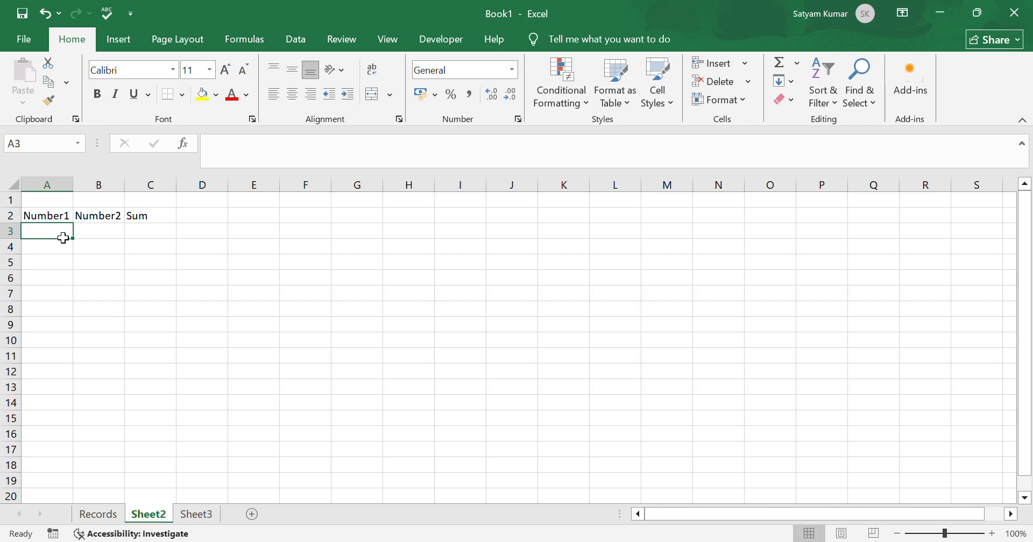
pyautogui.write('1')
pyautogui.click(97, 221)
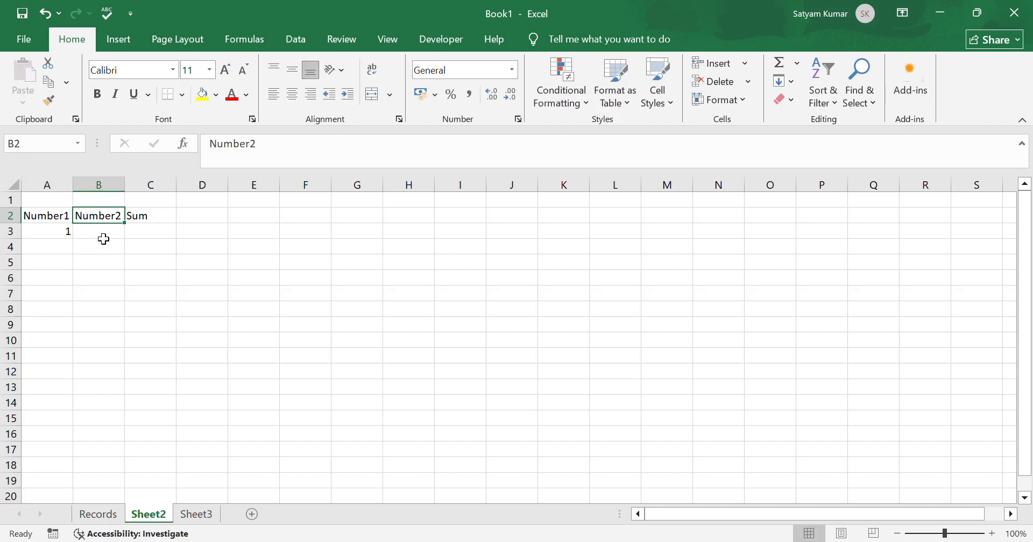
pyautogui.click(104, 241)
pyautogui.write('10')
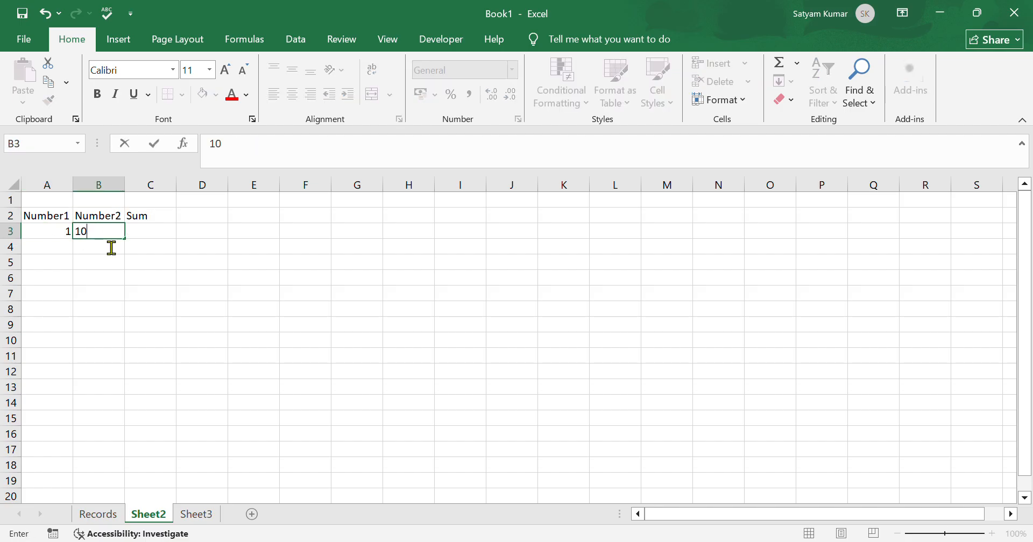
pyautogui.click(162, 238)
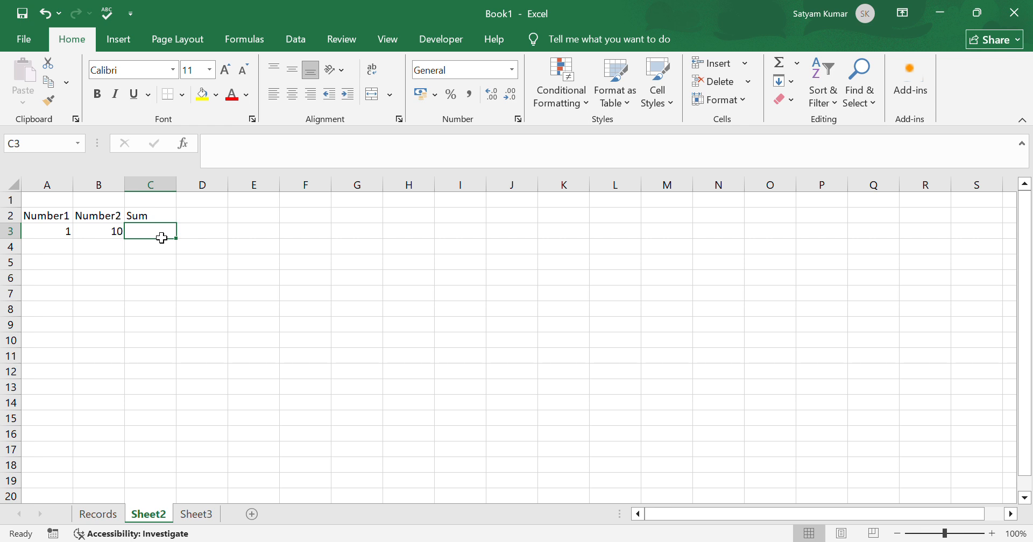
# Enter the formula =A3+B3 in cell C3 to add the two numbers in the Sum column
pyautogui.write('=')
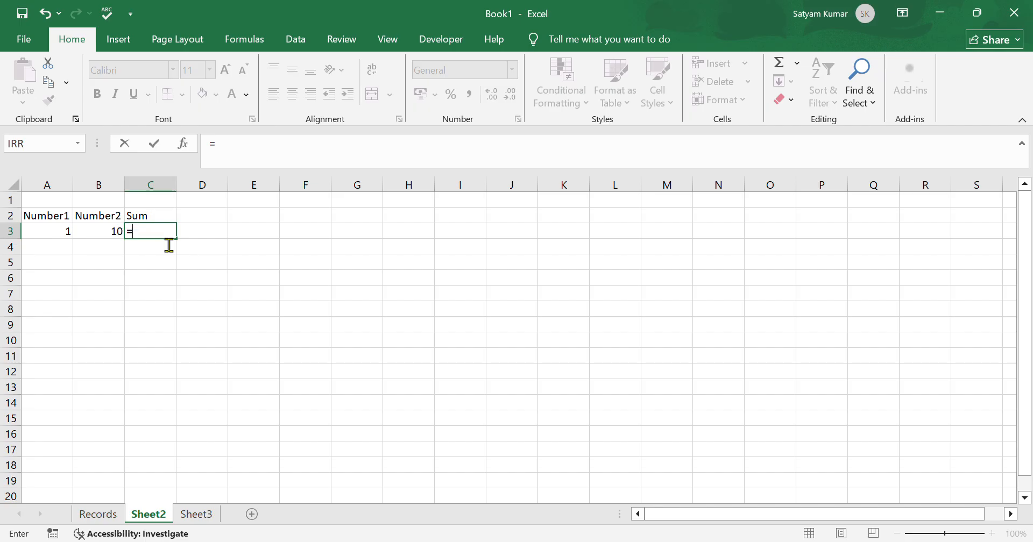
pyautogui.click(56, 238)
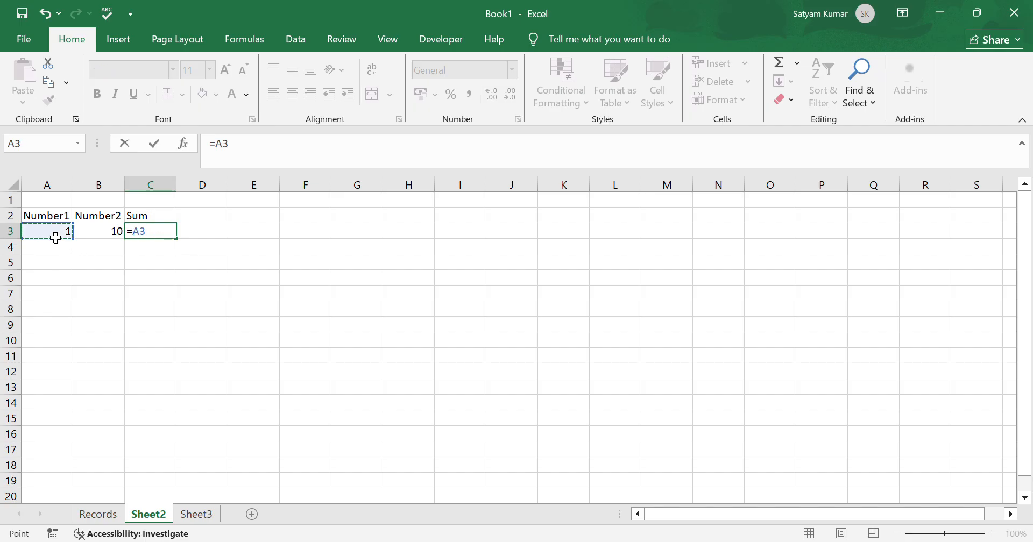
pyautogui.write('+')
pyautogui.click(102, 236)
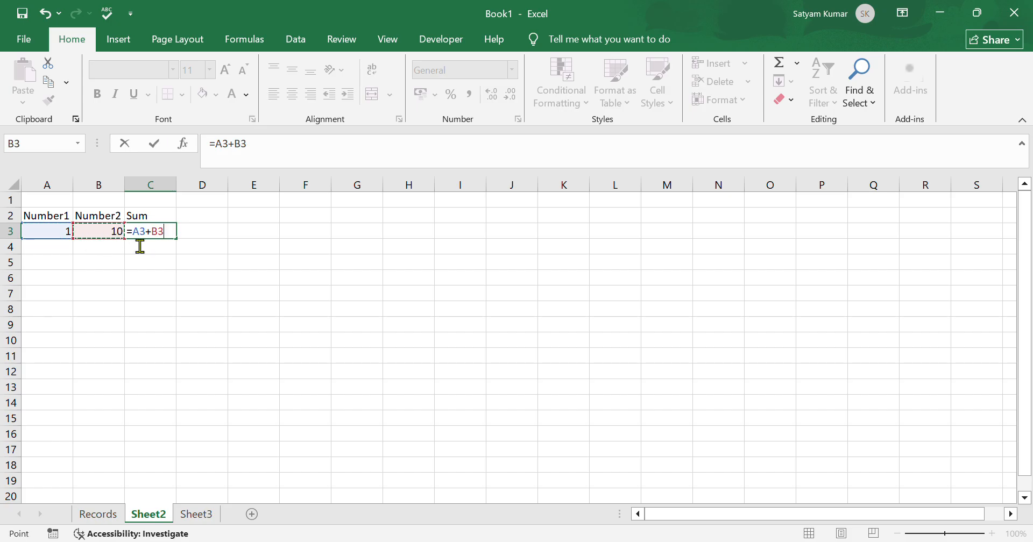
pyautogui.press('Return')
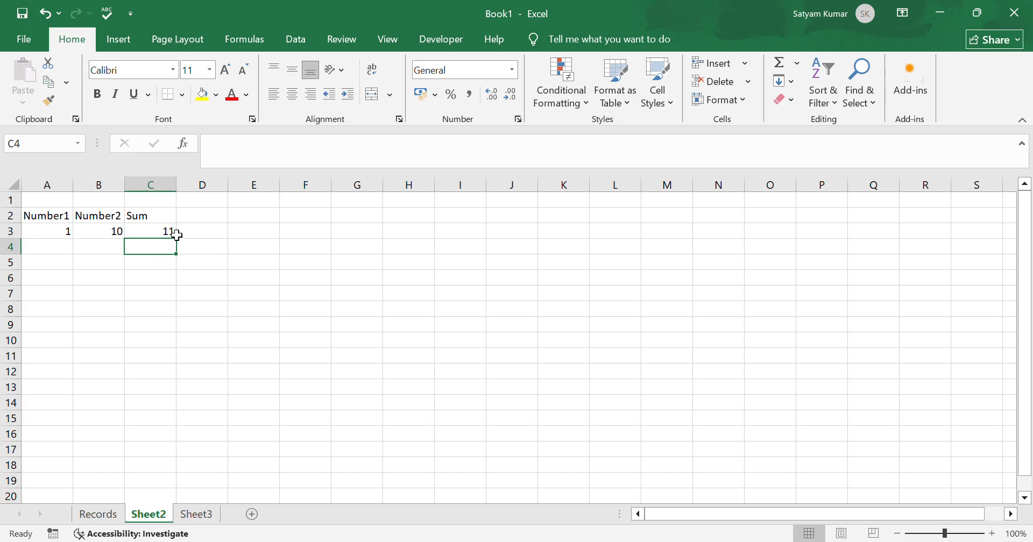
# Examine the formula of the Sum cell C3 in the formula bar, leaving it as it is
pyautogui.click(171, 237)
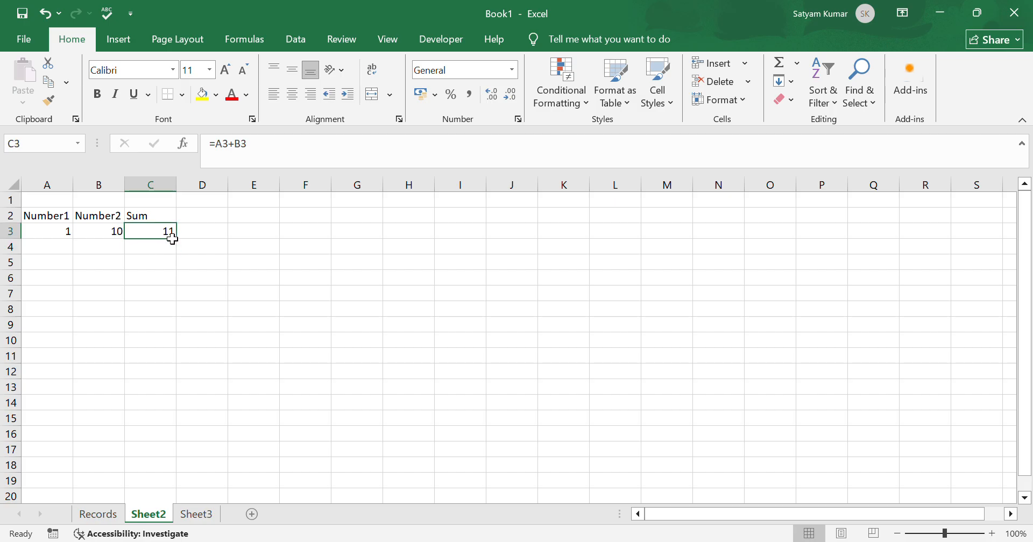
pyautogui.click(220, 155)
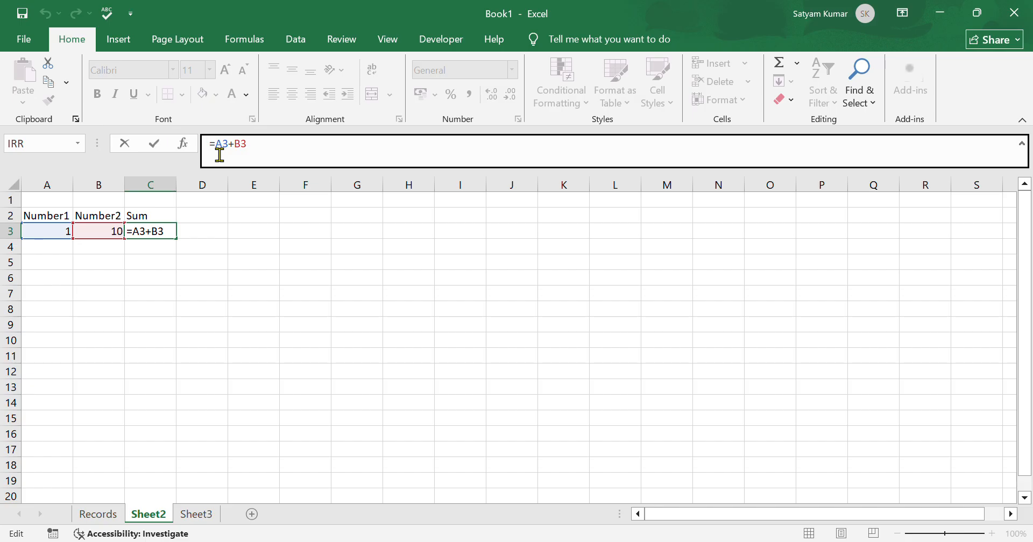
pyautogui.click(253, 165)
pyautogui.click(176, 245)
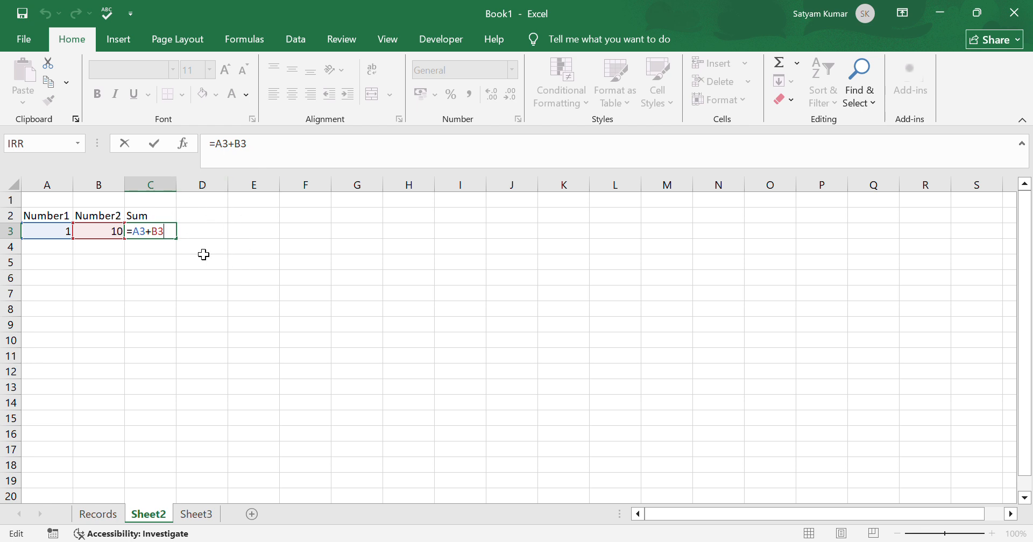
pyautogui.click(159, 255)
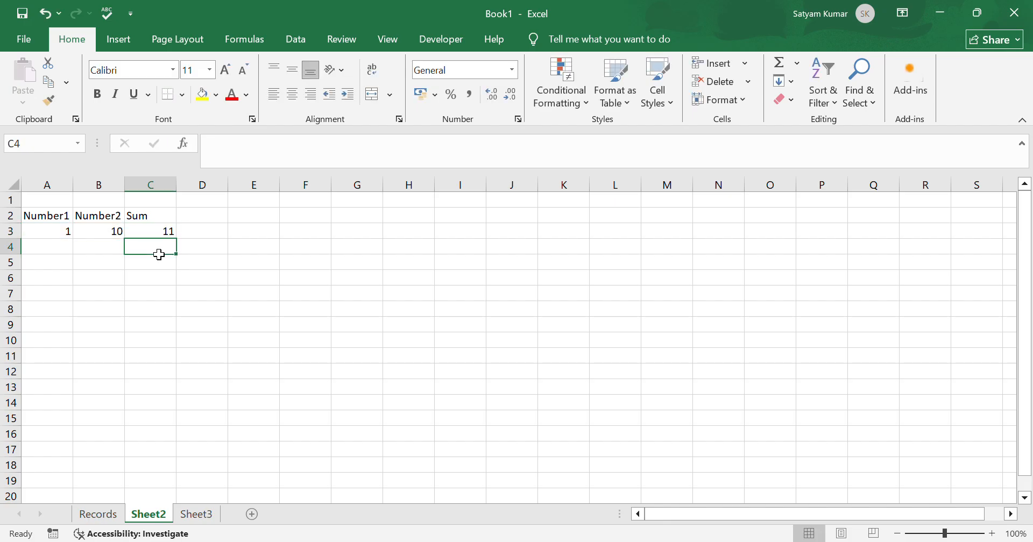
# Clear the contents of the range A1:C4 on Sheet2
pyautogui.moveTo(38, 205); pyautogui.dragTo(161, 246)
pyautogui.press('Delete')
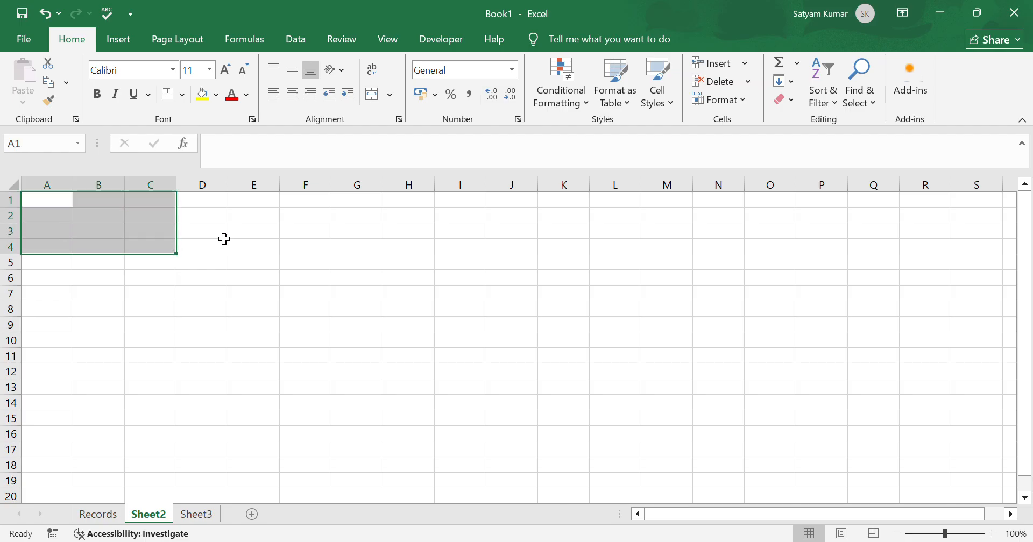
pyautogui.click(208, 233)
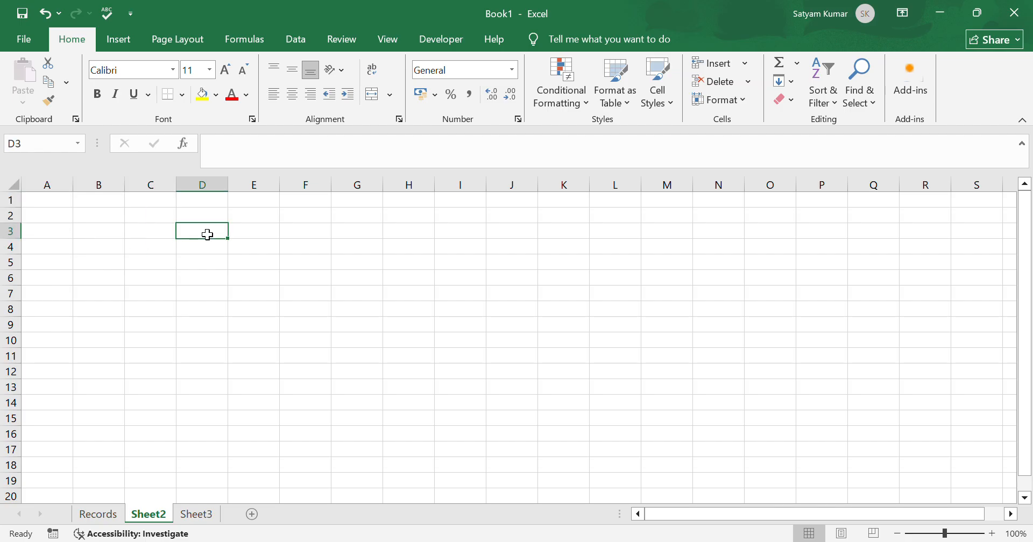
# Enter the heading SN in cell A1
pyautogui.click(54, 207)
pyautogui.click(57, 223)
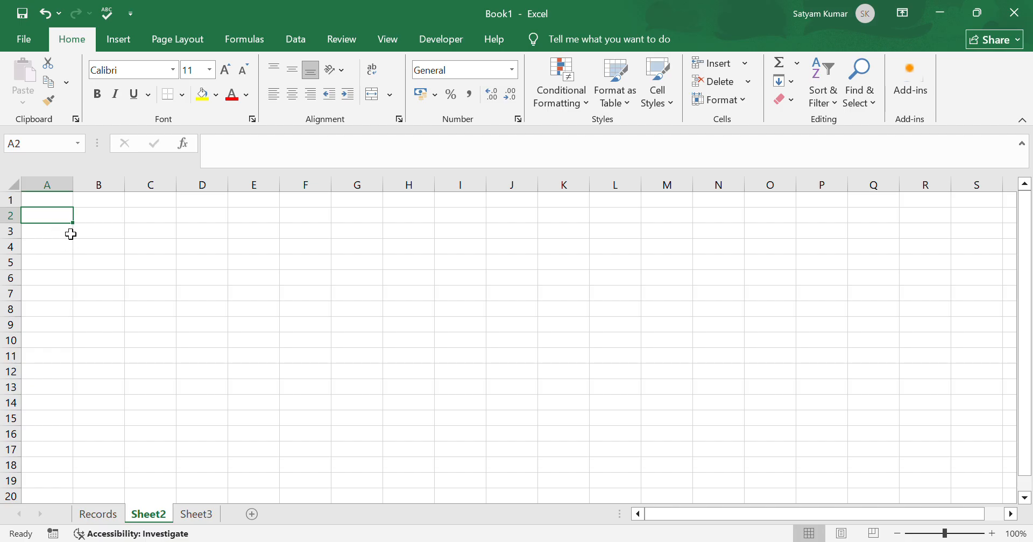
pyautogui.click(64, 202)
pyautogui.write('S')
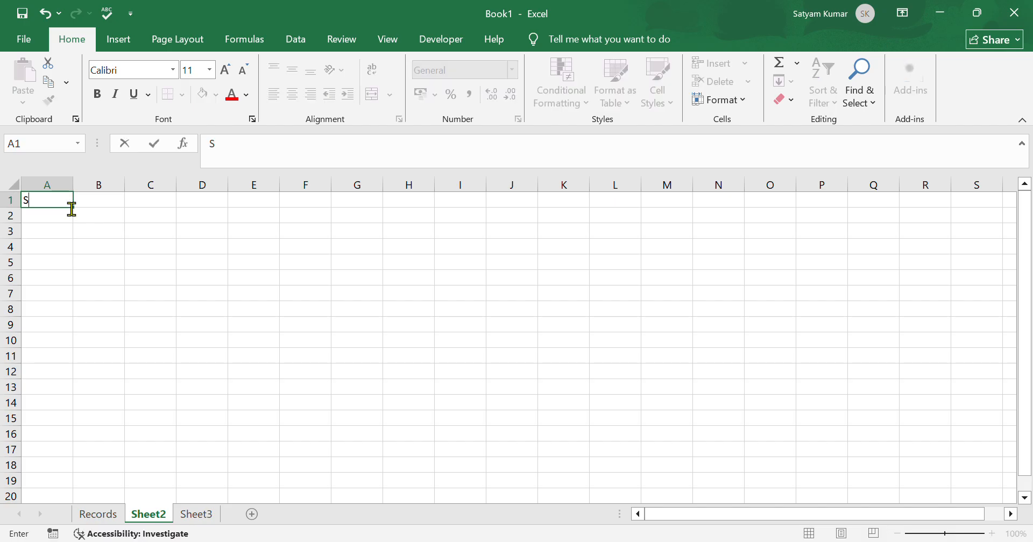
pyautogui.write('N')
pyautogui.click(160, 233)
# Enter the serial numbers 1, 2, 3 and 4 in cells A2 to A5 under SN
pyautogui.click(64, 216)
pyautogui.write('1')
pyautogui.click(50, 231)
pyautogui.write('2')
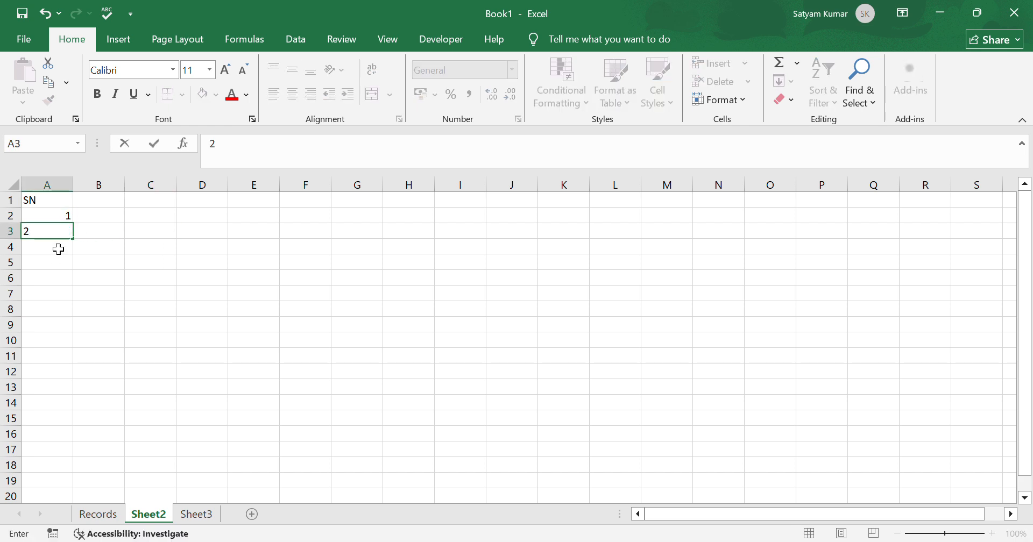
pyautogui.click(58, 249)
pyautogui.write('3')
pyautogui.click(58, 265)
pyautogui.write('4')
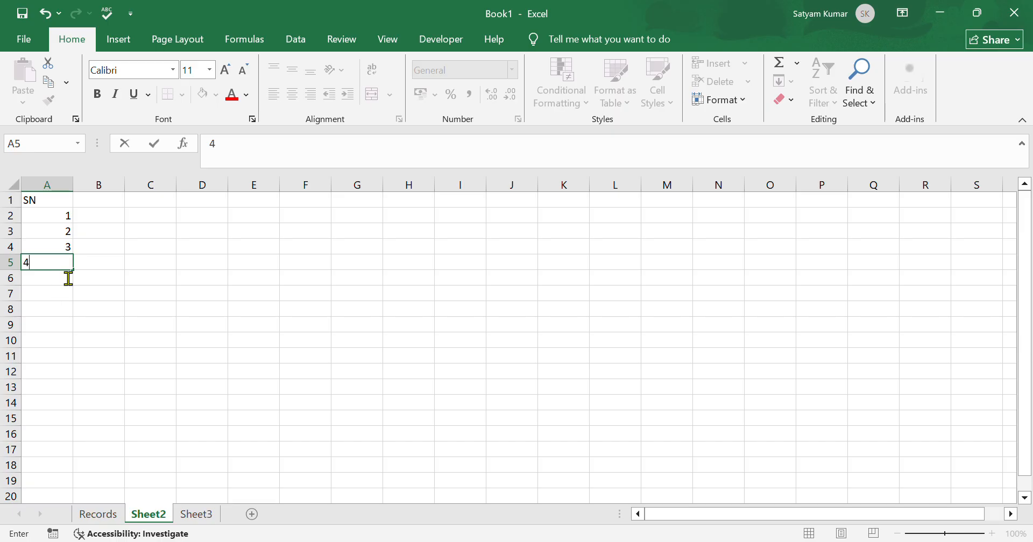
pyautogui.click(59, 278)
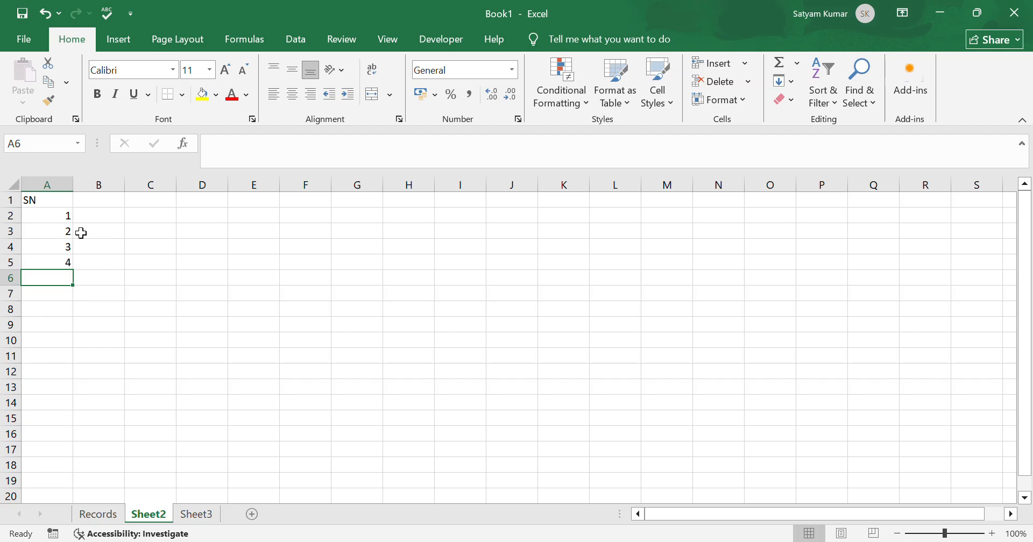
# Extend the number series from A2:A3 down column A to 25 in cell A26 with the fill handle
pyautogui.moveTo(54, 223); pyautogui.dragTo(60, 235)
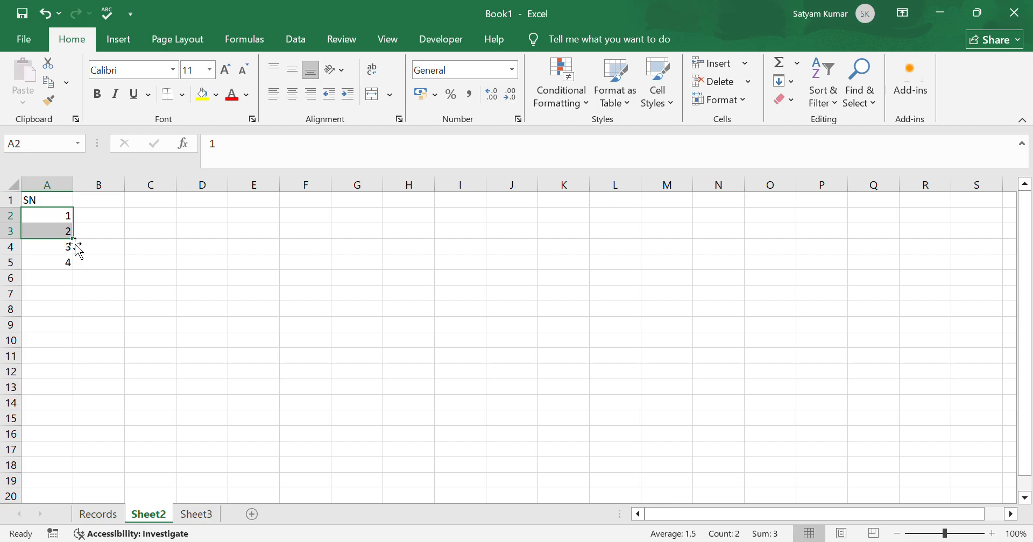
pyautogui.moveTo(80, 244); pyautogui.dragTo(79, 487)
pyautogui.scroll(3, 115, 444)
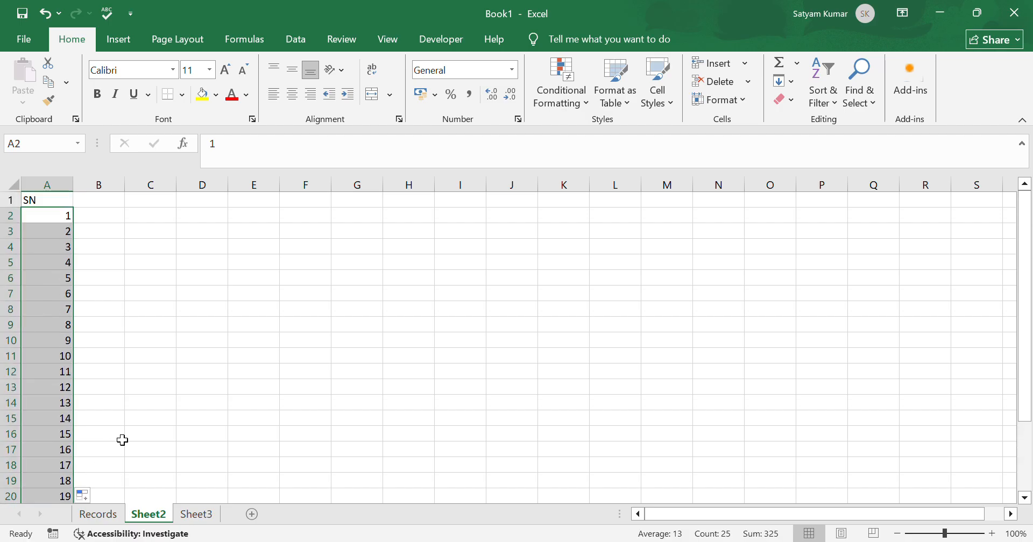
pyautogui.scroll(-4, 89, 362)
pyautogui.scroll(4, 87, 368)
# Enter 2 in cell B2 and 4 in cell B3 as the start of an even-number series
pyautogui.click(117, 221)
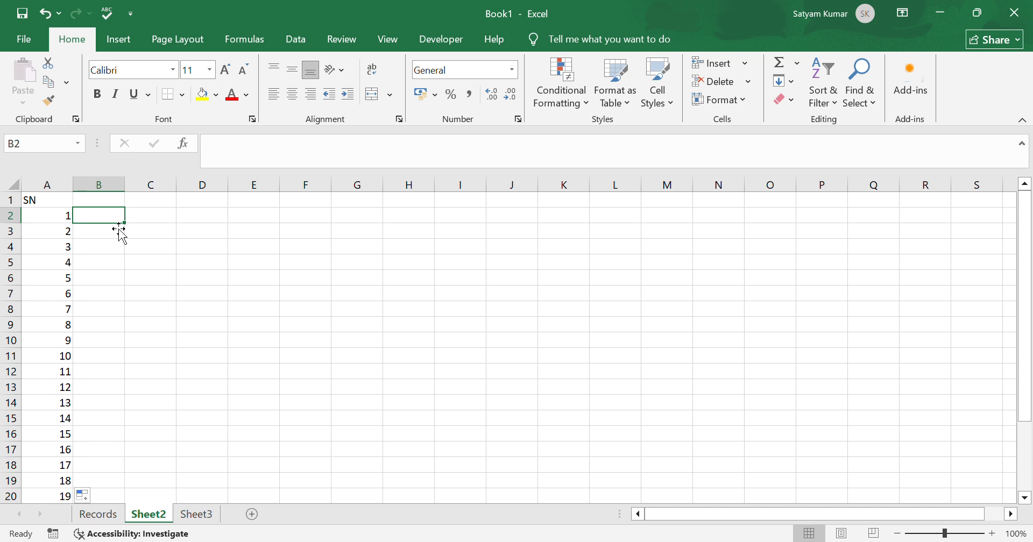
pyautogui.write('2')
pyautogui.press('Return')
pyautogui.write('3')
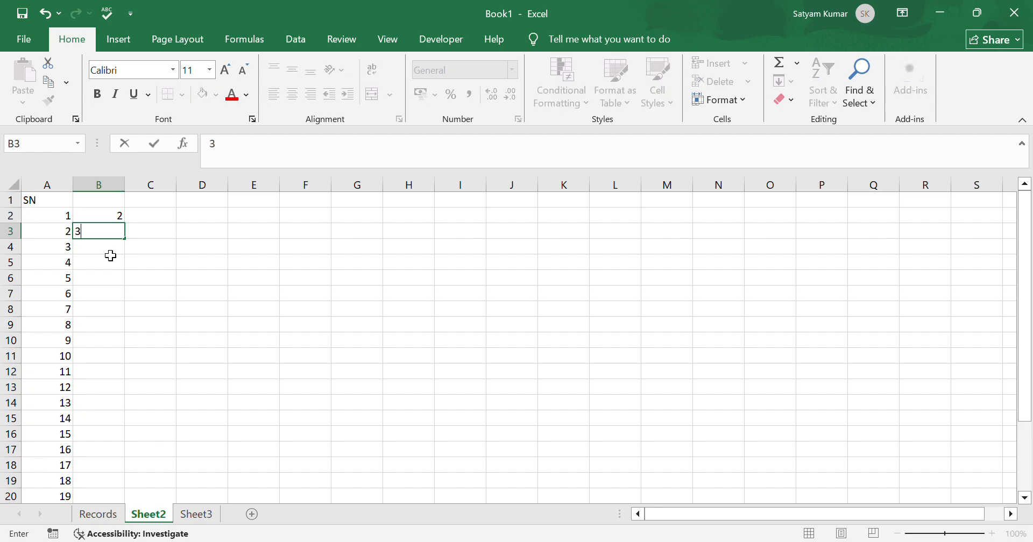
pyautogui.press('BackSpace')
pyautogui.write('4')
pyautogui.press('Return')
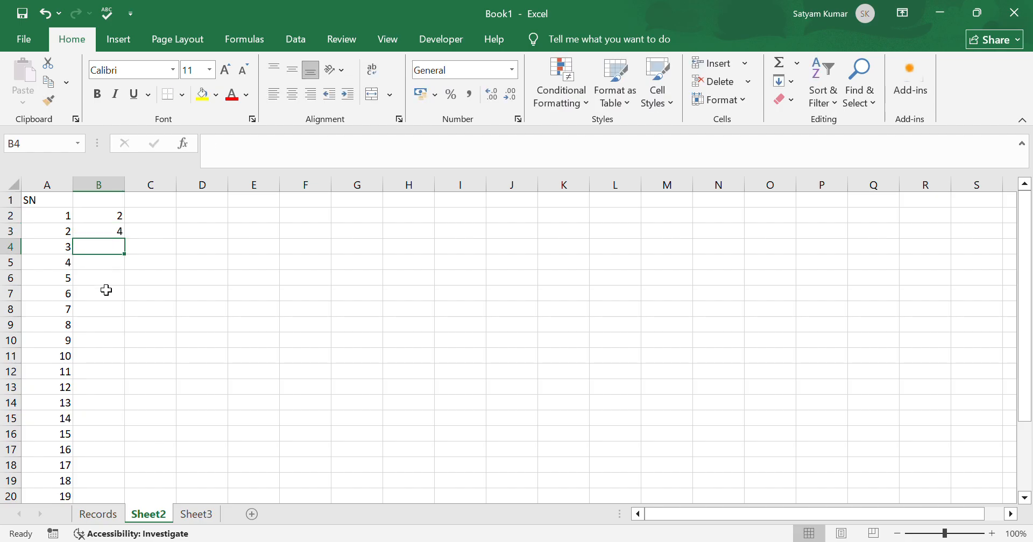
# Extend the even-number series from B2:B3 down column B to row 26 with the fill handle
pyautogui.click(115, 219)
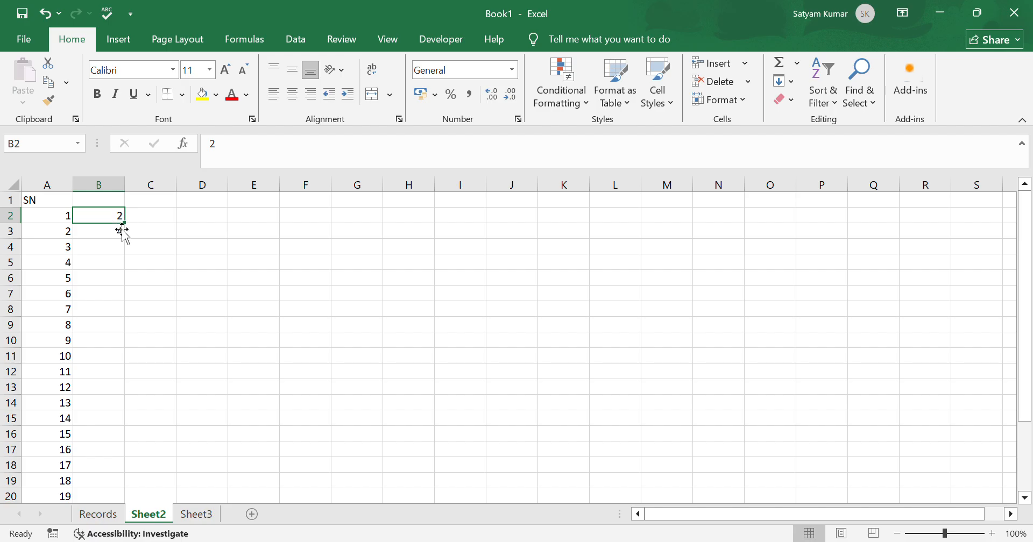
pyautogui.moveTo(117, 224); pyautogui.dragTo(126, 502)
pyautogui.scroll(2, 163, 303)
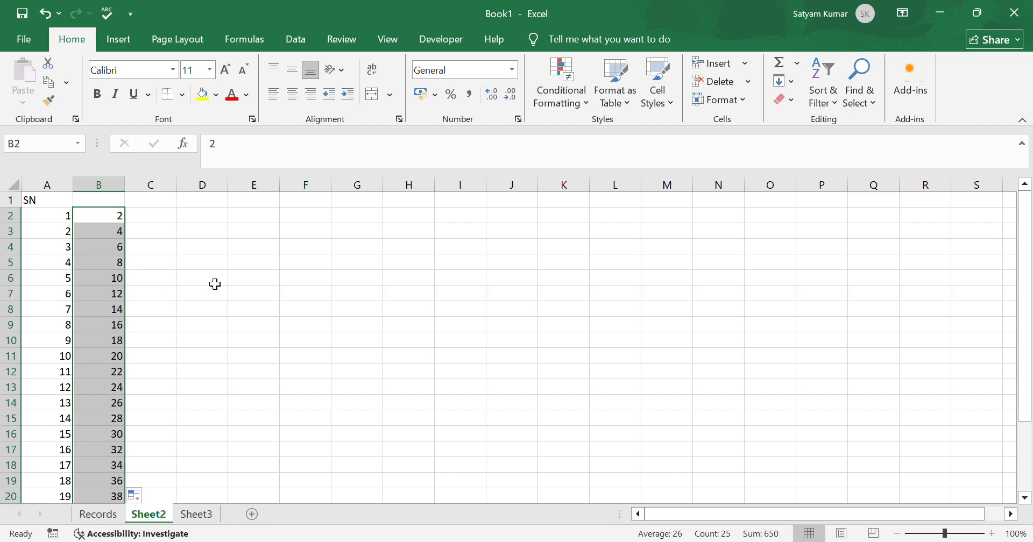
# Enter the formula =A2+B2 in cell C2
pyautogui.click(167, 224)
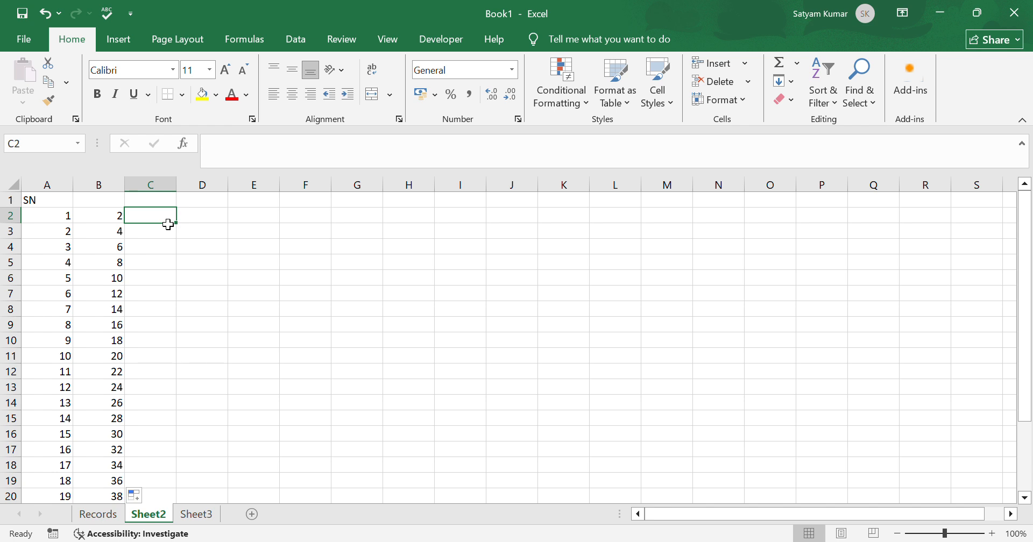
pyautogui.write('=')
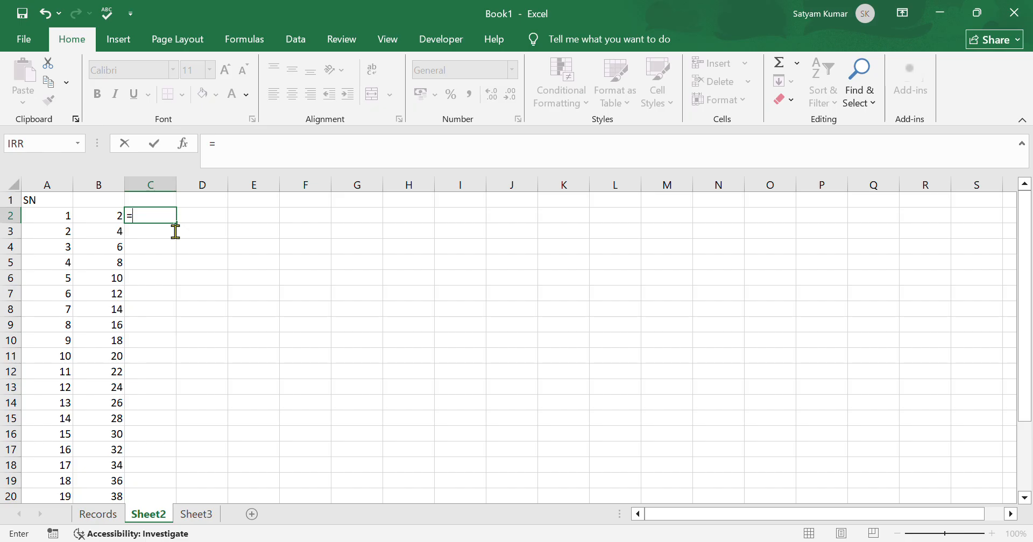
pyautogui.click(52, 223)
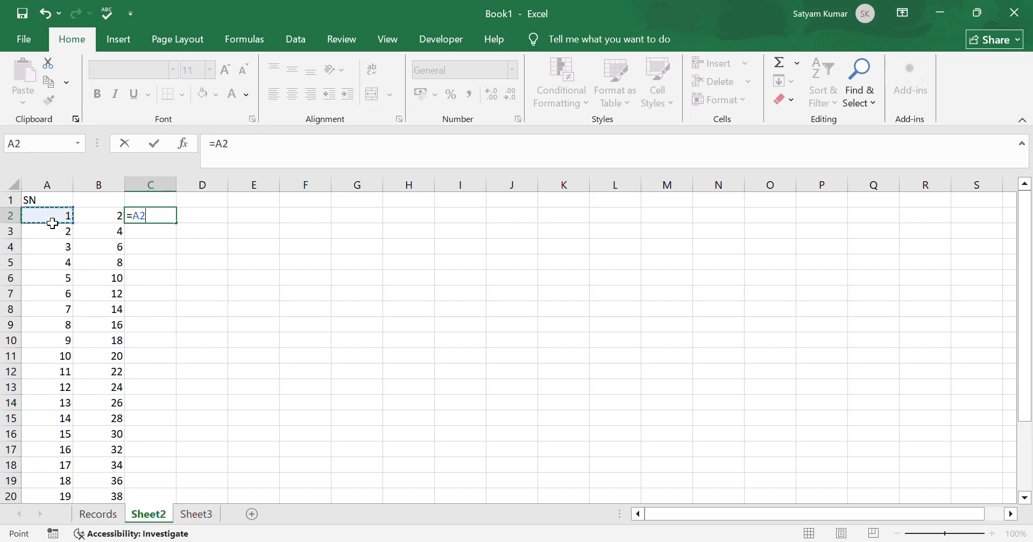
pyautogui.write('+')
pyautogui.click(102, 223)
pyautogui.press('Return')
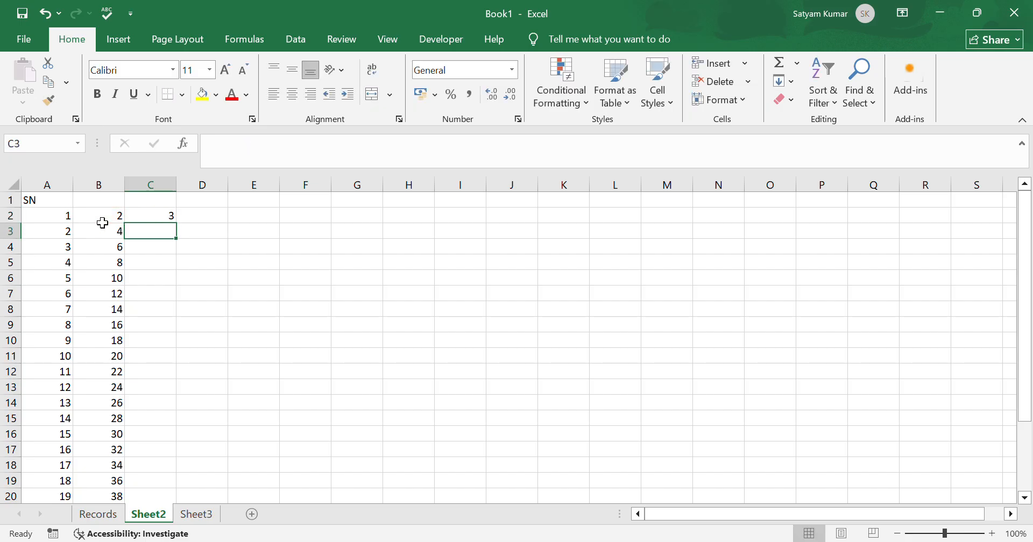
# Copy the sum formula from C2 down column C to row 26 with the fill handle
pyautogui.click(165, 216)
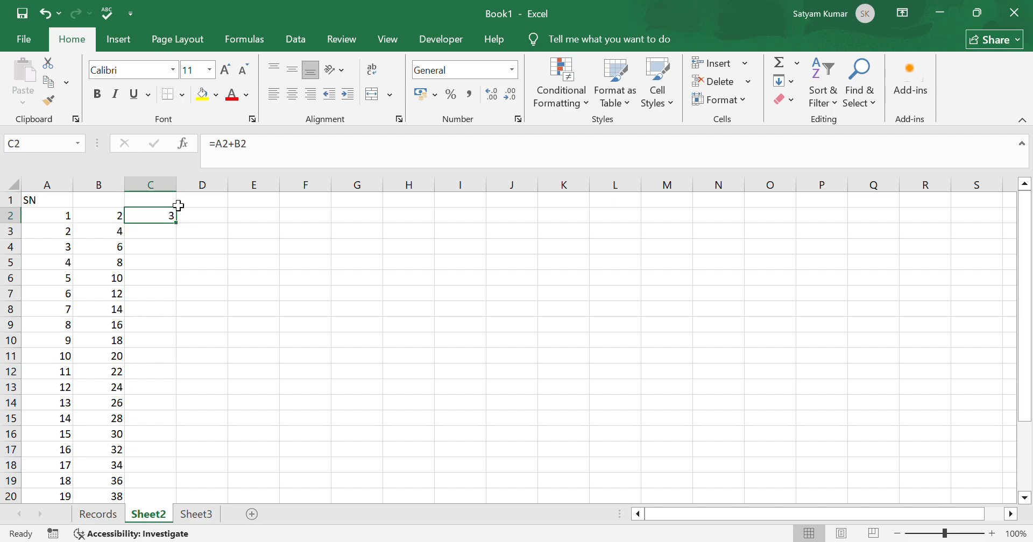
pyautogui.moveTo(178, 223); pyautogui.dragTo(183, 475)
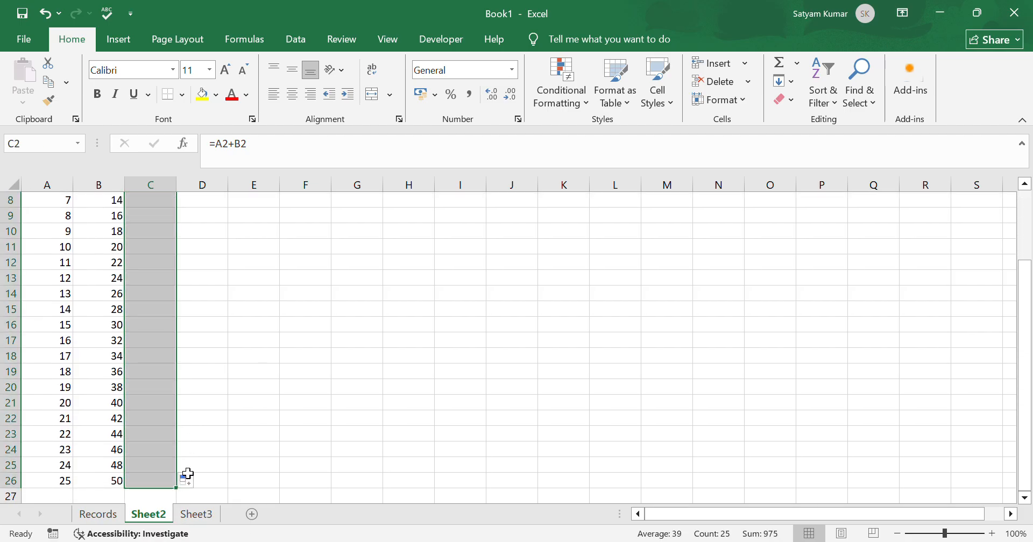
pyautogui.scroll(3, 205, 431)
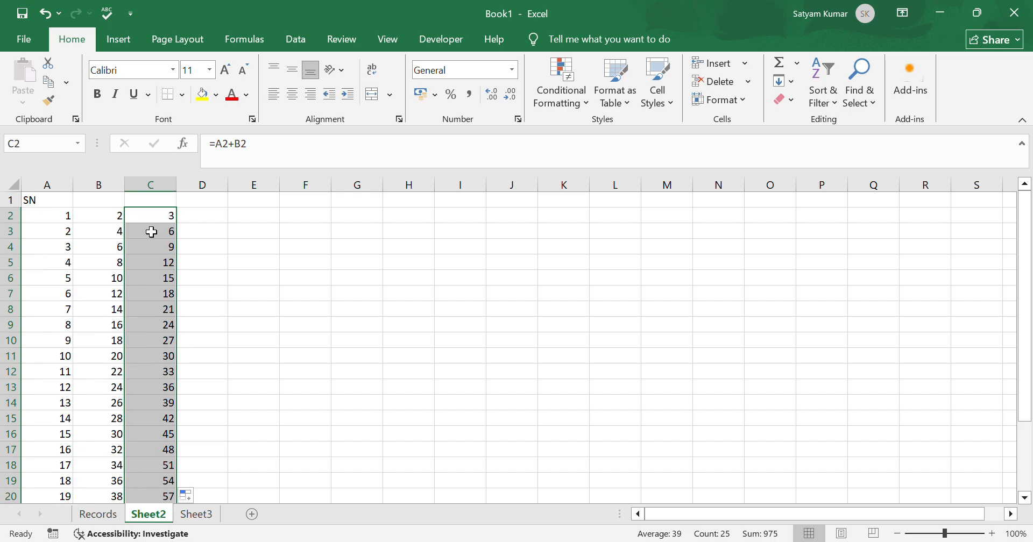
pyautogui.click(229, 253)
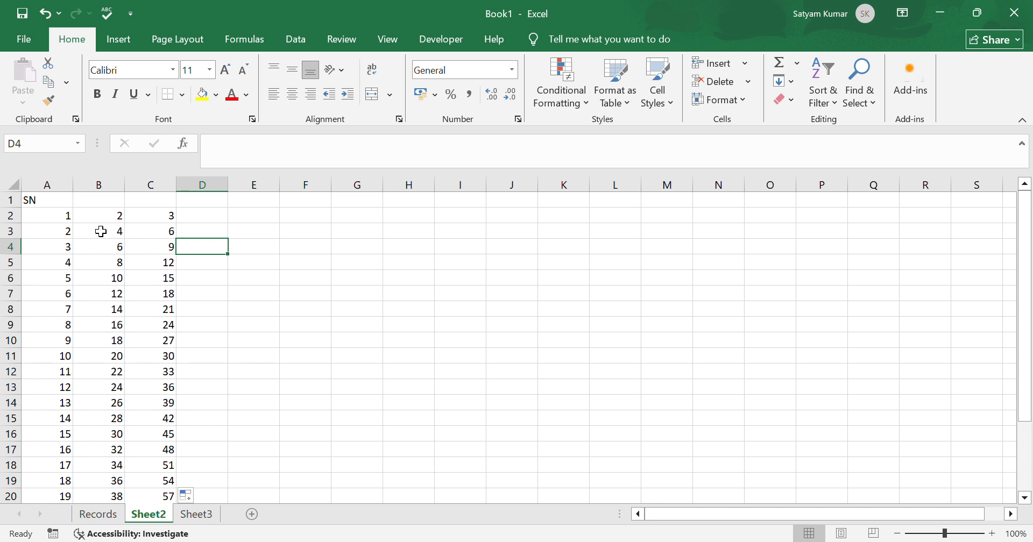
# Select the data in columns A to C from row 1 and delete the SN heading in cell A1
pyautogui.moveTo(46, 202); pyautogui.dragTo(146, 512)
pyautogui.press('BackSpace')
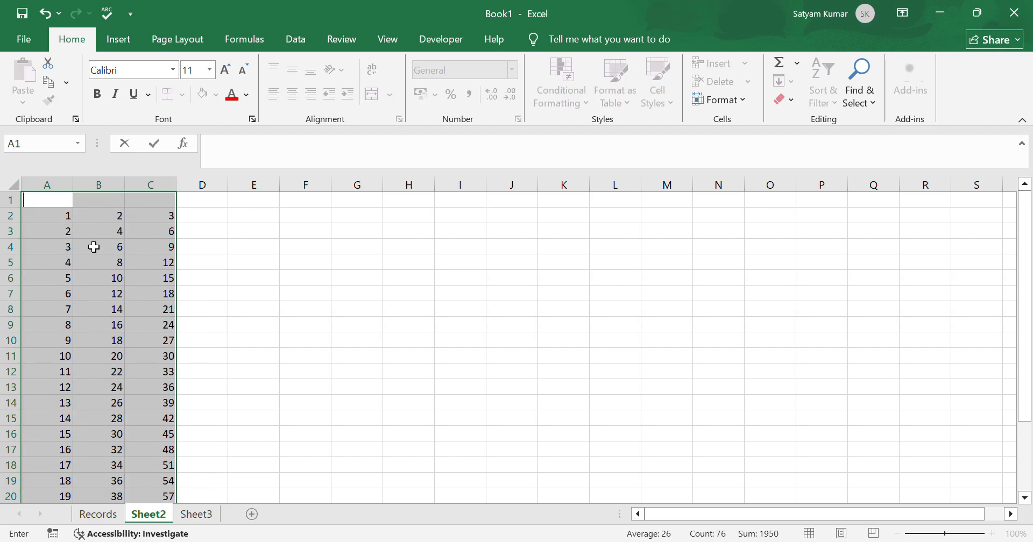
pyautogui.click(190, 280)
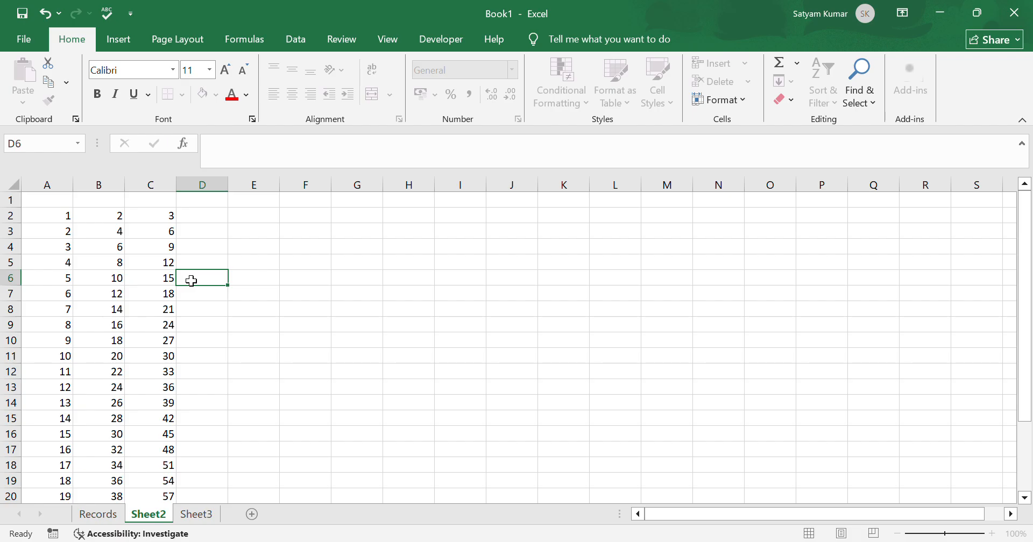
# On the Records sheet, enter the headings SN in cell A1 and Student Name in cell B1
pyautogui.click(197, 519)
pyautogui.click(114, 514)
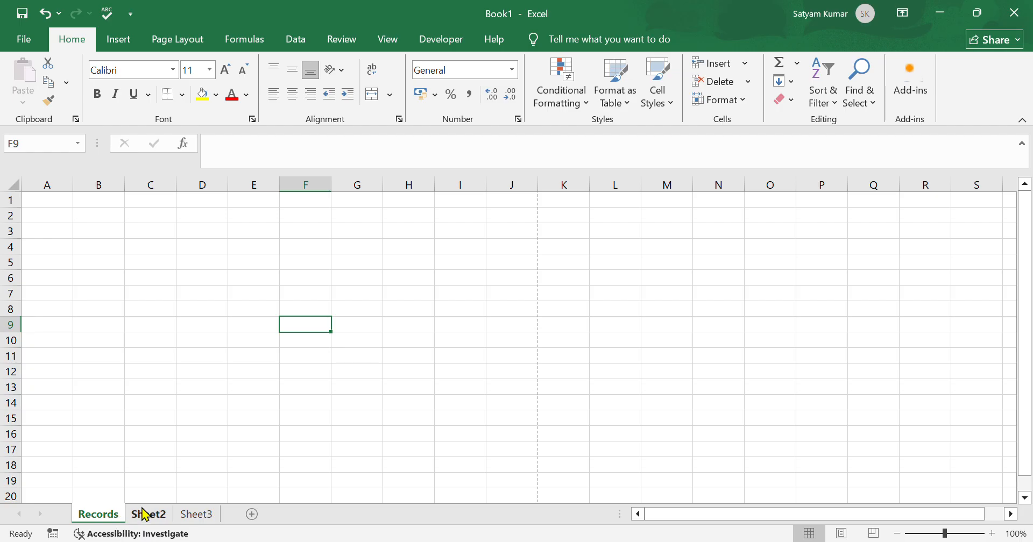
pyautogui.click(43, 204)
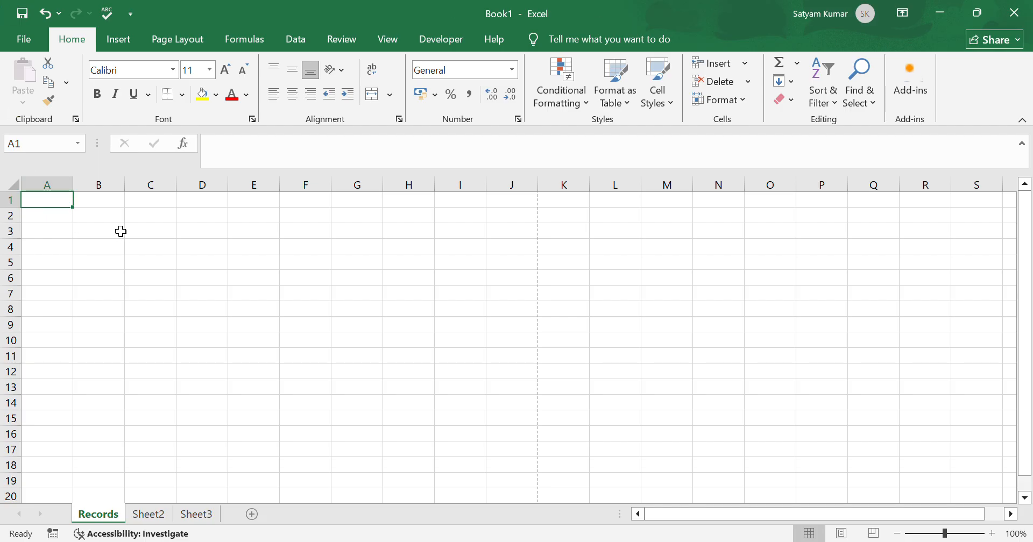
pyautogui.write('SN')
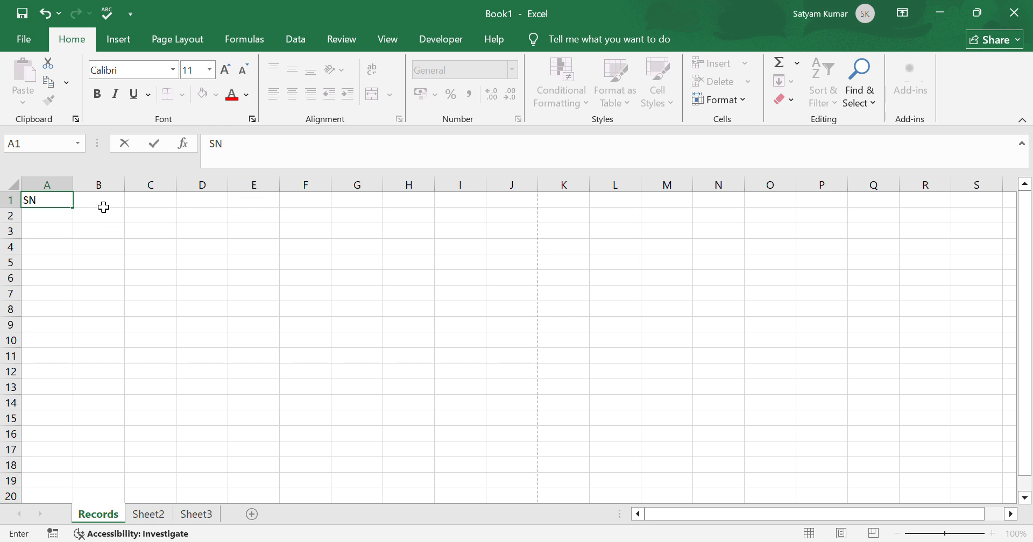
pyautogui.click(107, 206)
pyautogui.write('St')
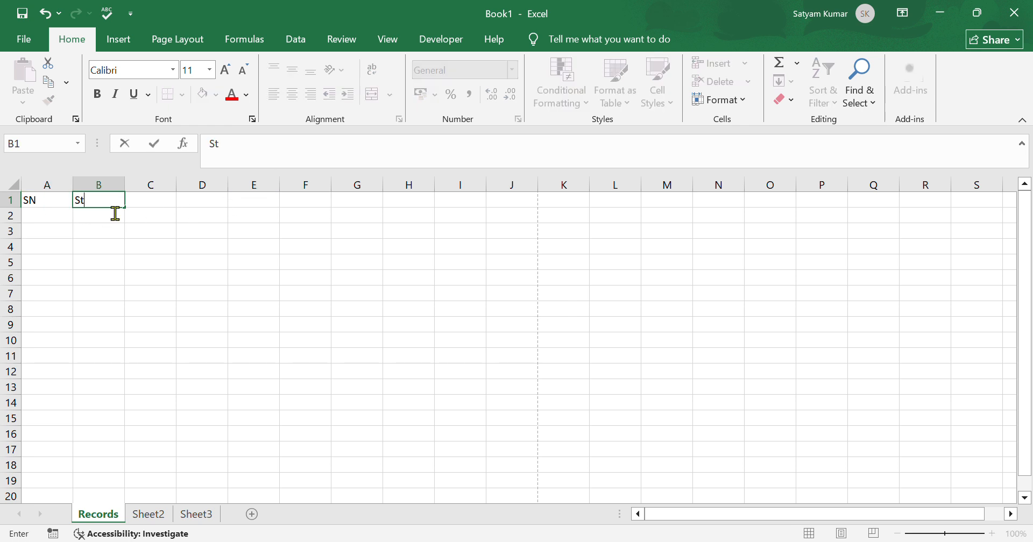
pyautogui.write('udent Name')
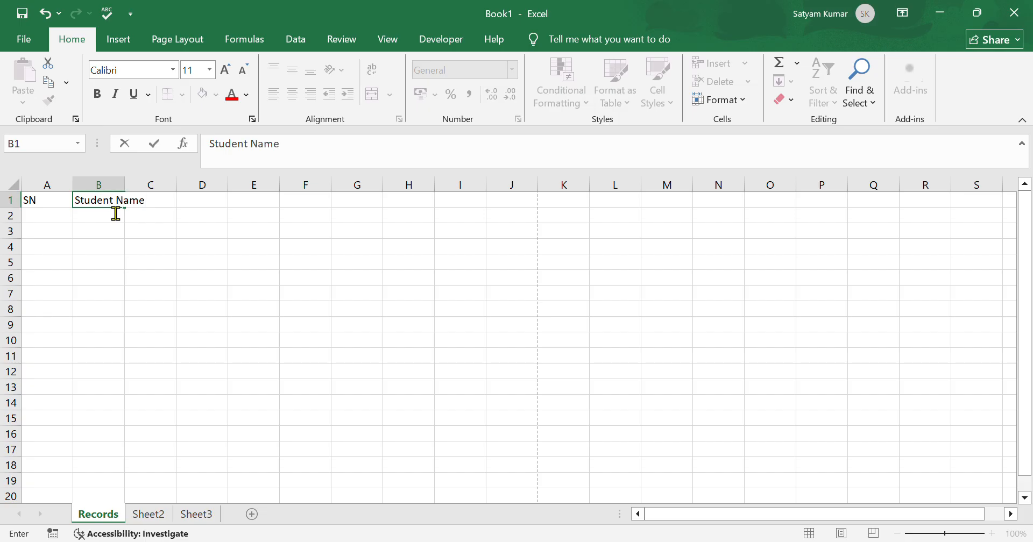
pyautogui.click(241, 215)
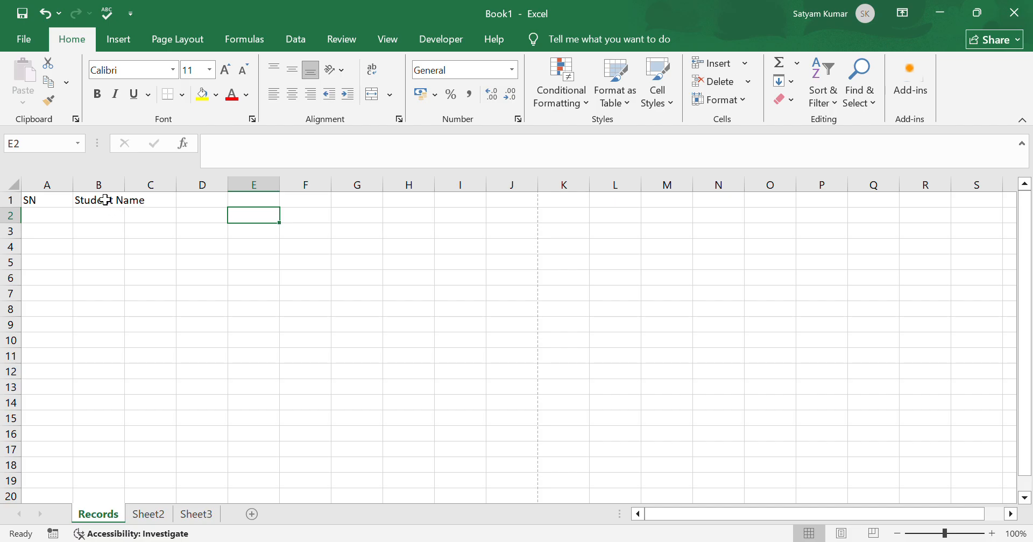
# Autofit column B to its heading and enter the heading Marks in cell C1
pyautogui.doubleClick(131, 193)
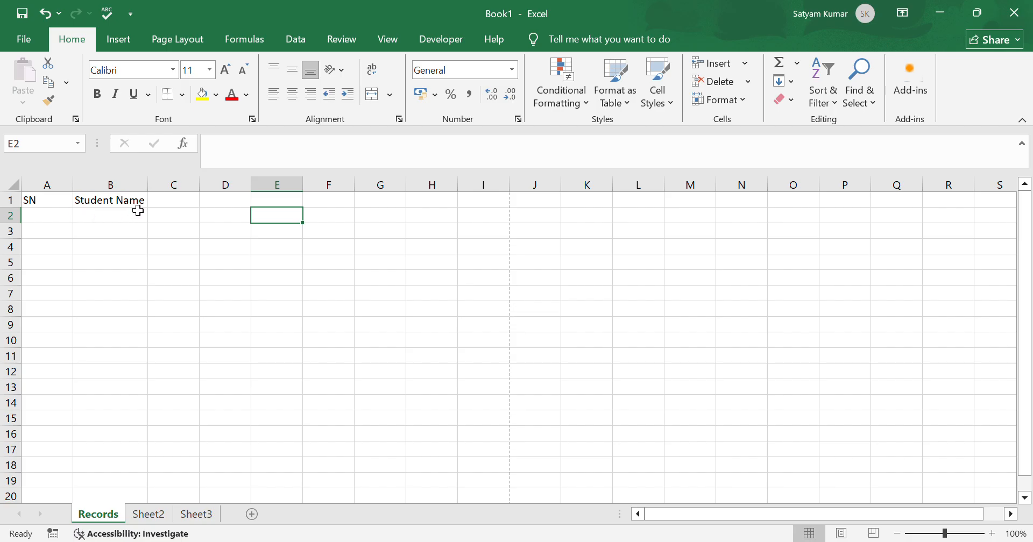
pyautogui.click(178, 205)
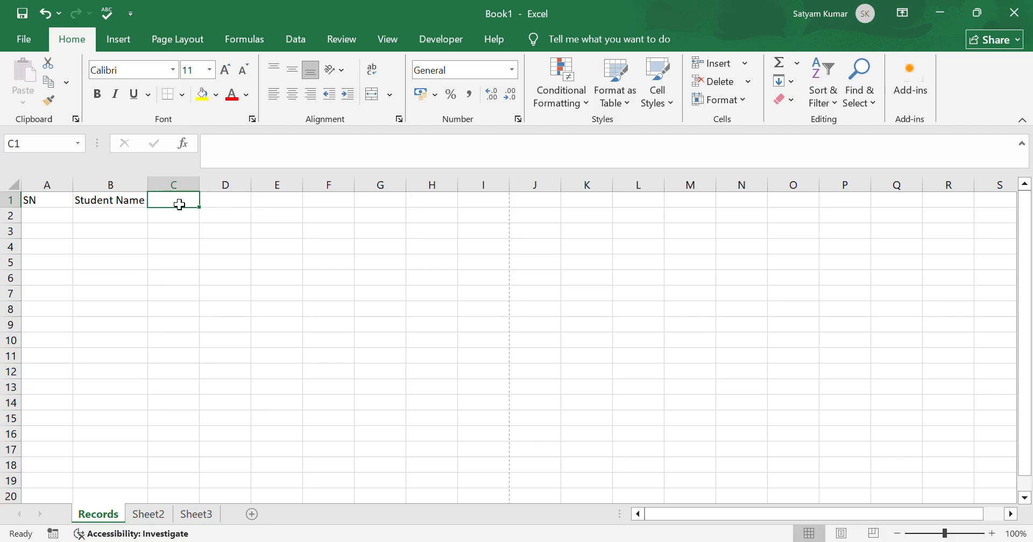
pyautogui.write('Marks')
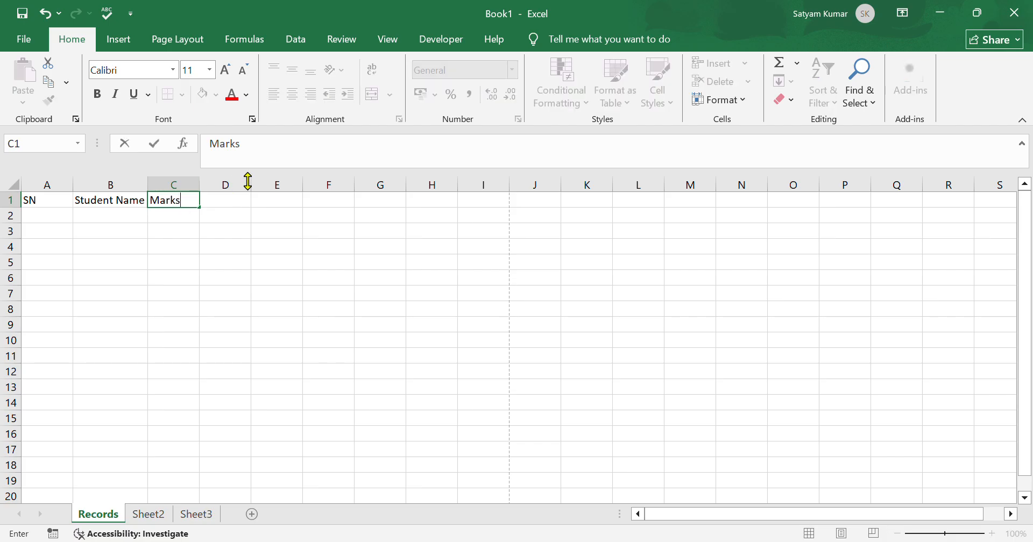
pyautogui.click(245, 249)
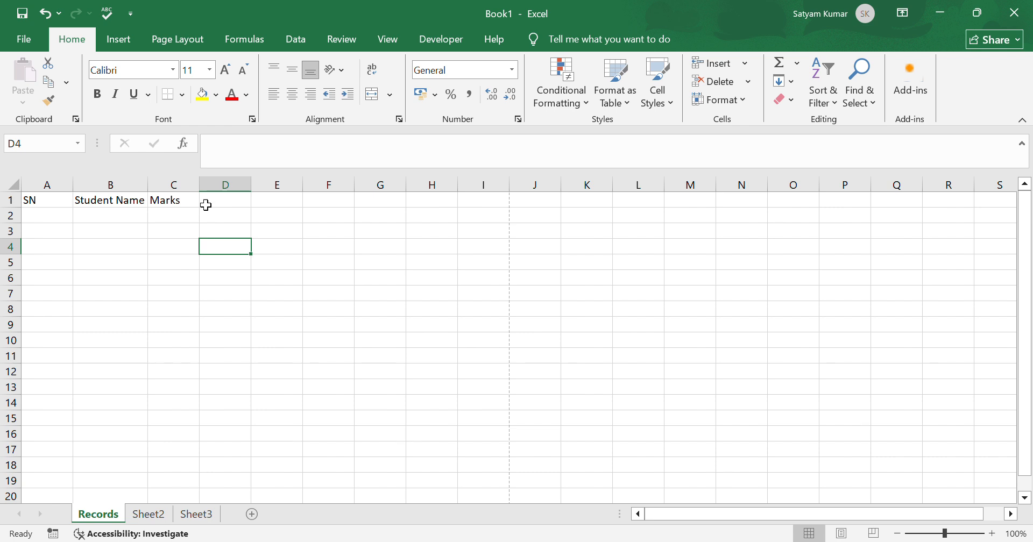
# Enter 1 in A2 and 2 in A3, and extend the serial numbers down column A to row 11 with the fill handle
pyautogui.click(44, 220)
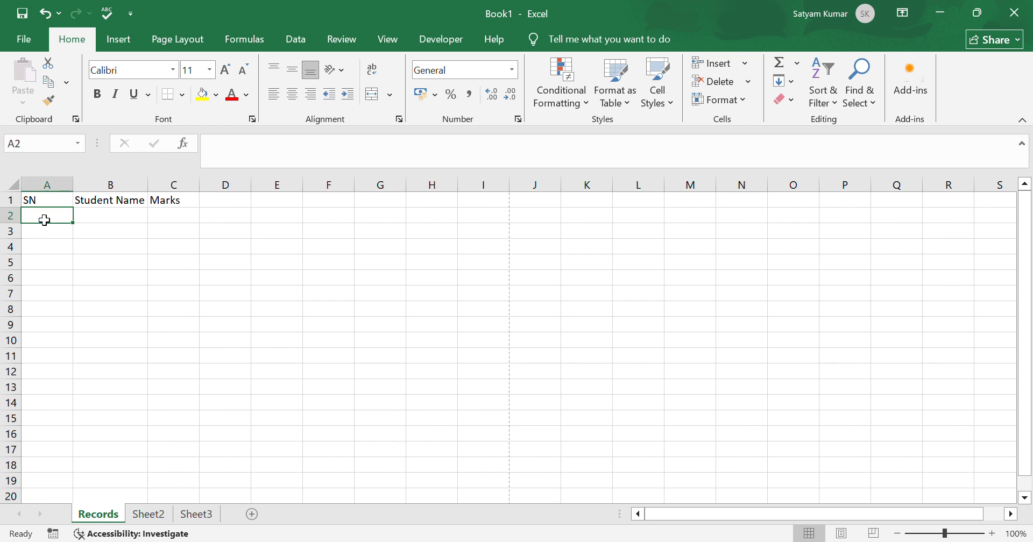
pyautogui.write('1')
pyautogui.click(52, 232)
pyautogui.write('2')
pyautogui.press('Return')
pyautogui.click(64, 220)
pyautogui.moveTo(64, 223); pyautogui.dragTo(72, 371)
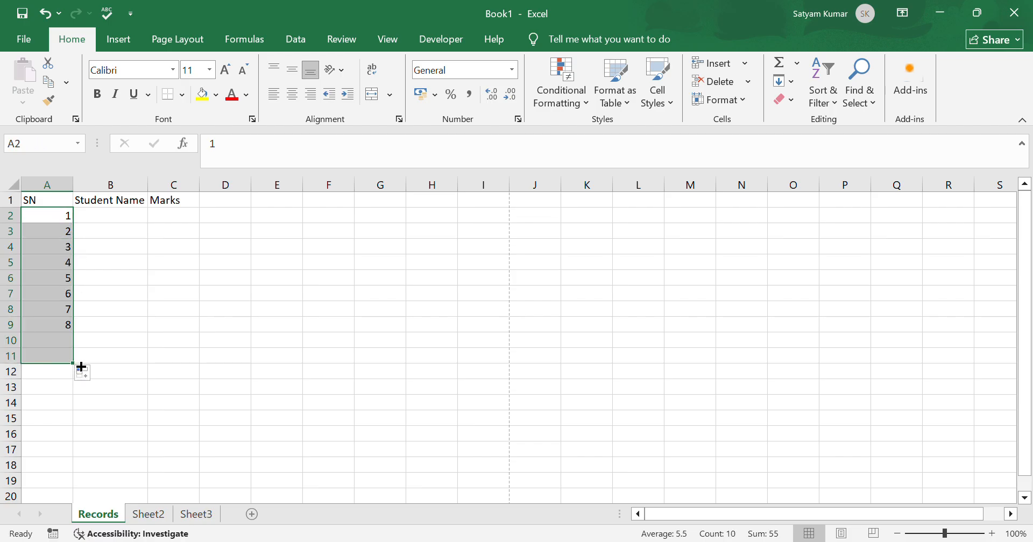
pyautogui.click(164, 342)
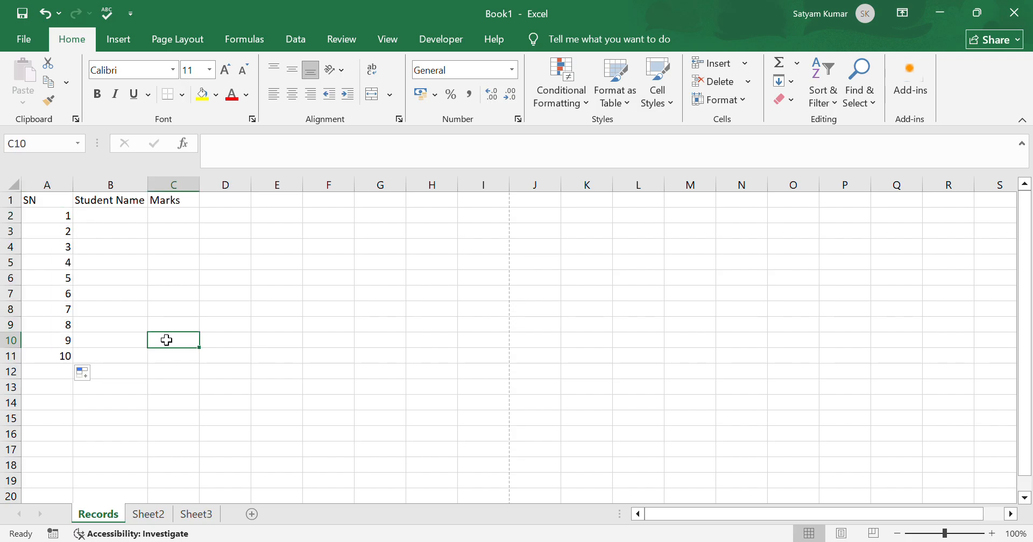
# Enter the names of the first four students in cells B2 to B5
pyautogui.click(106, 221)
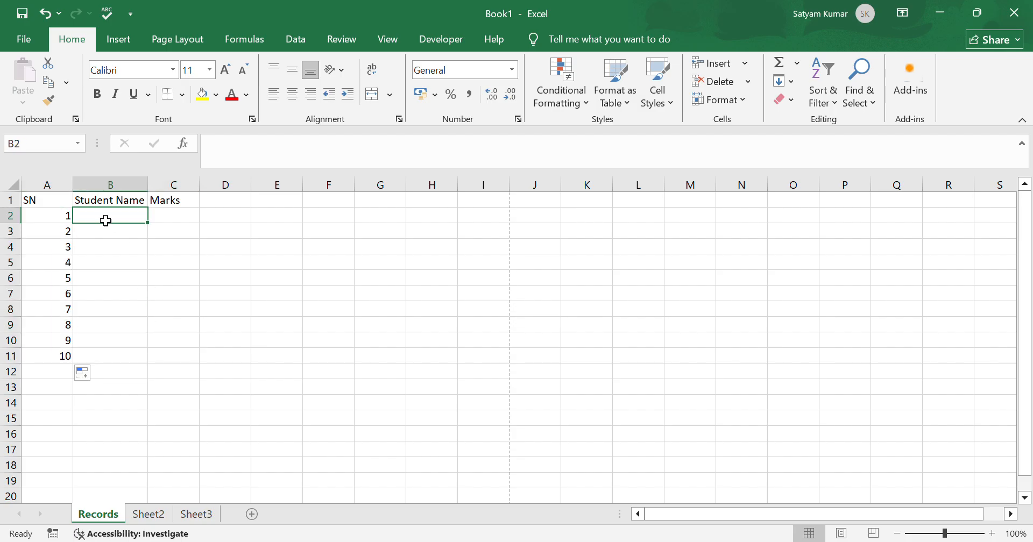
pyautogui.write('Satyam')
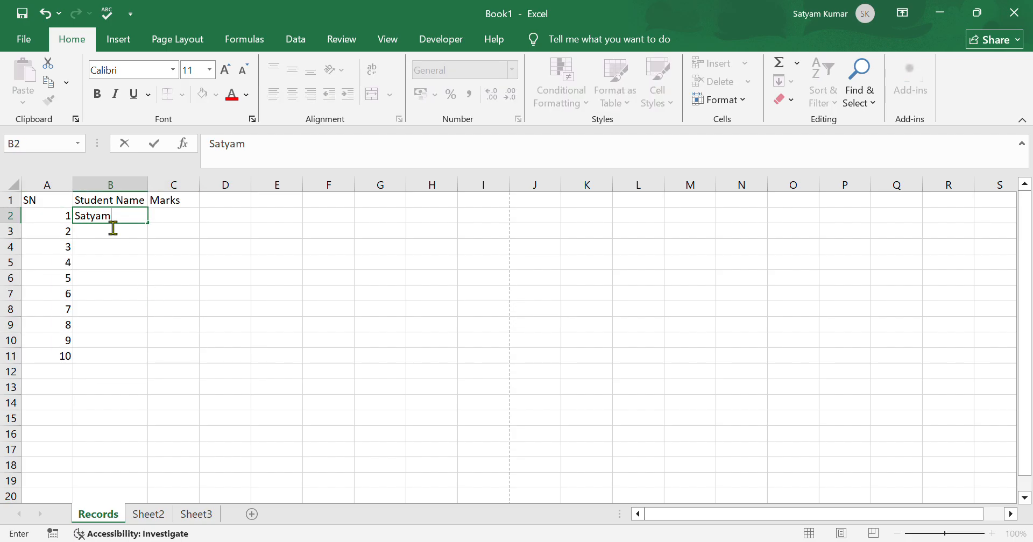
pyautogui.click(106, 240)
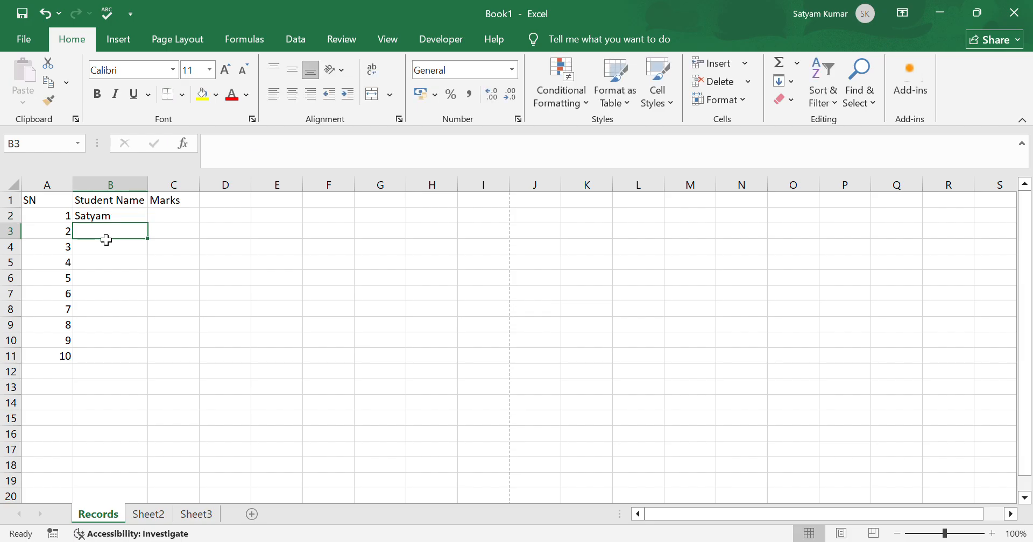
pyautogui.write('Mohan')
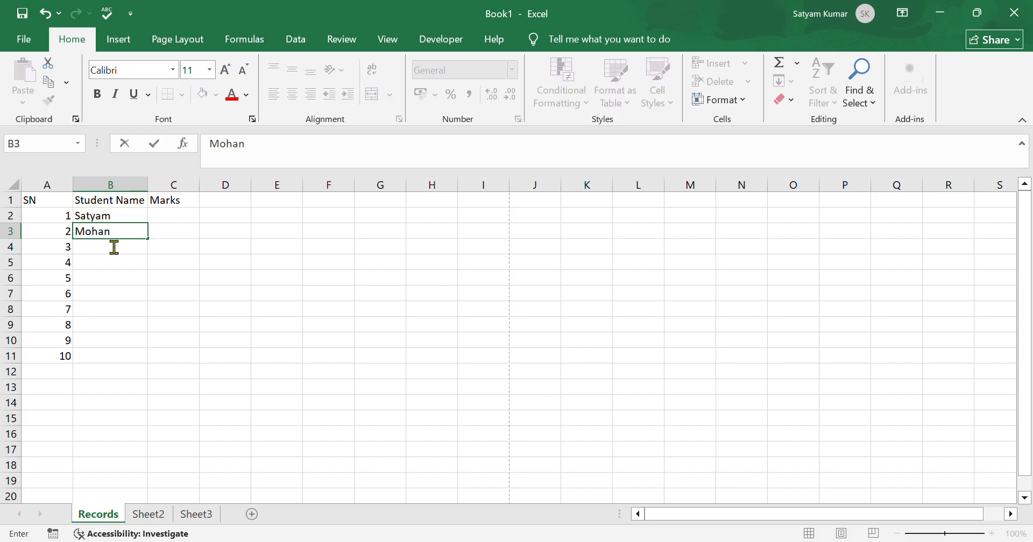
pyautogui.click(103, 252)
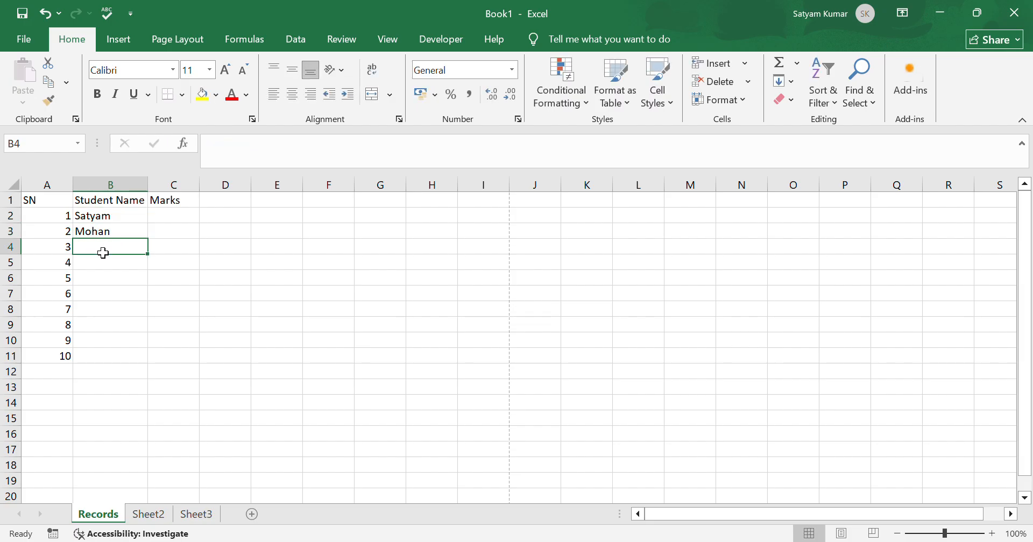
pyautogui.write('Rohan')
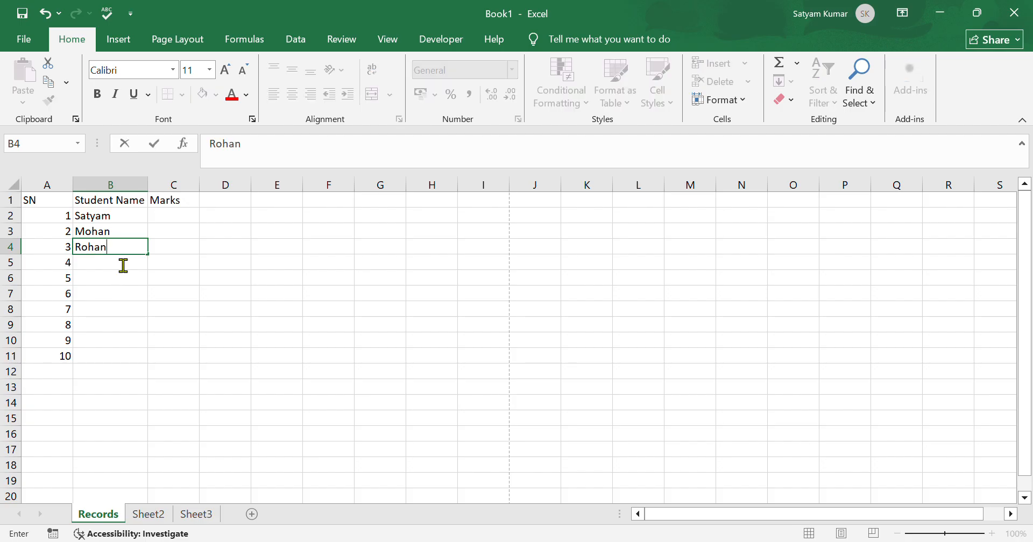
pyautogui.hotkey('ctrl', 'Return')
pyautogui.click(127, 269)
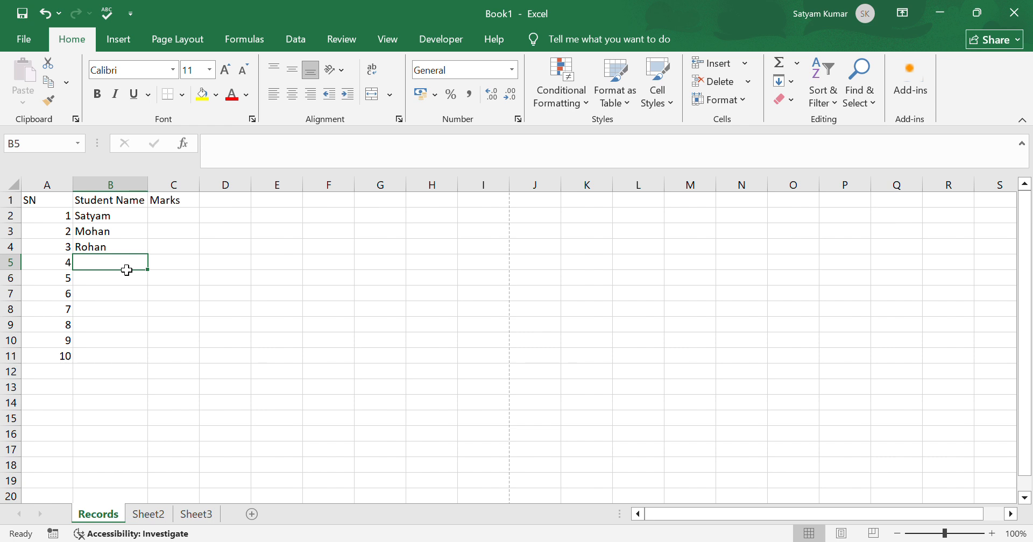
pyautogui.write('Gaurav')
pyautogui.press('Return')
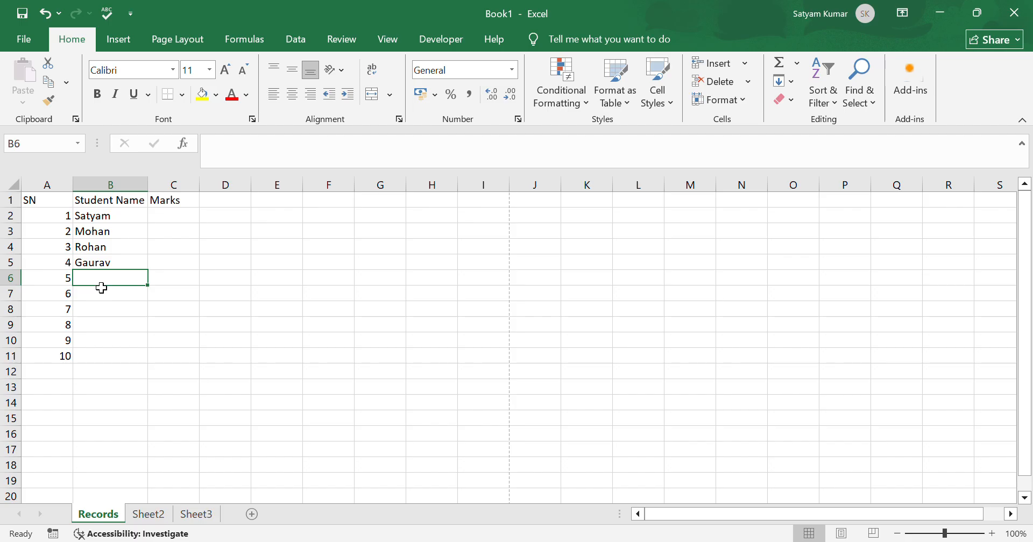
# Enter the names of the fifth to seventh students in cells B6 to B8
pyautogui.write('SHyam')
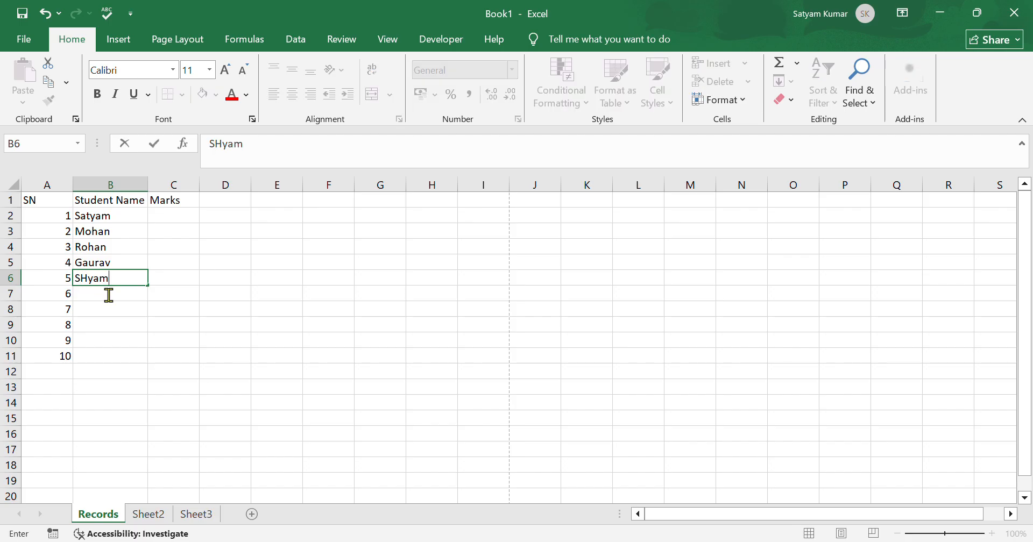
pyautogui.click(121, 304)
pyautogui.click(129, 297)
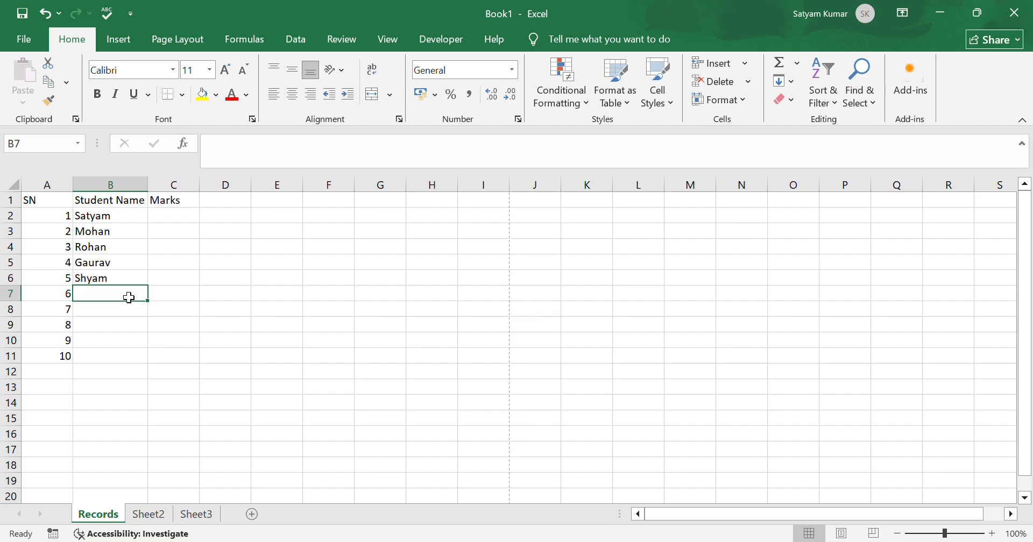
pyautogui.write('Rab')
pyautogui.press('BackSpace')
pyautogui.write('vi')
pyautogui.click(136, 324)
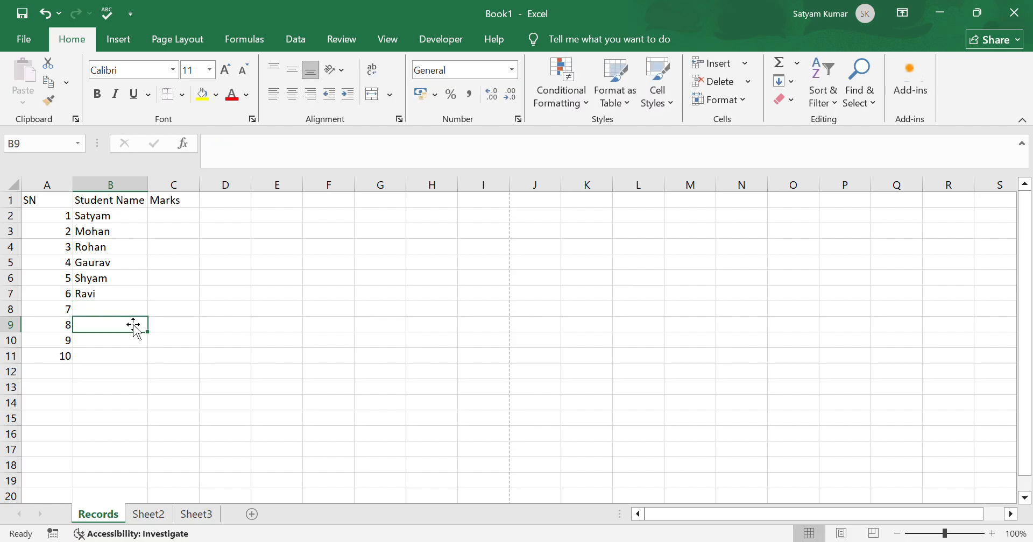
pyautogui.click(132, 315)
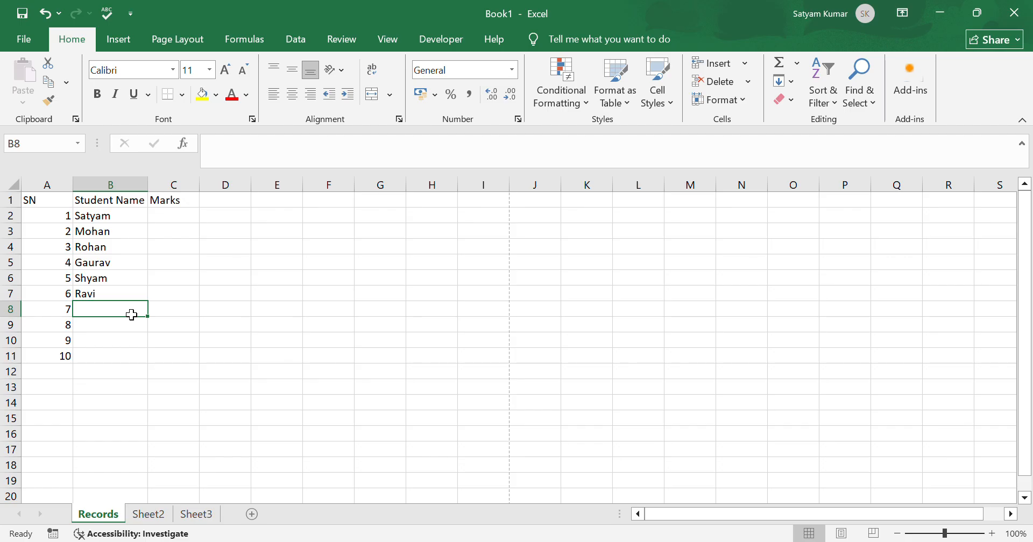
pyautogui.write('Shivam')
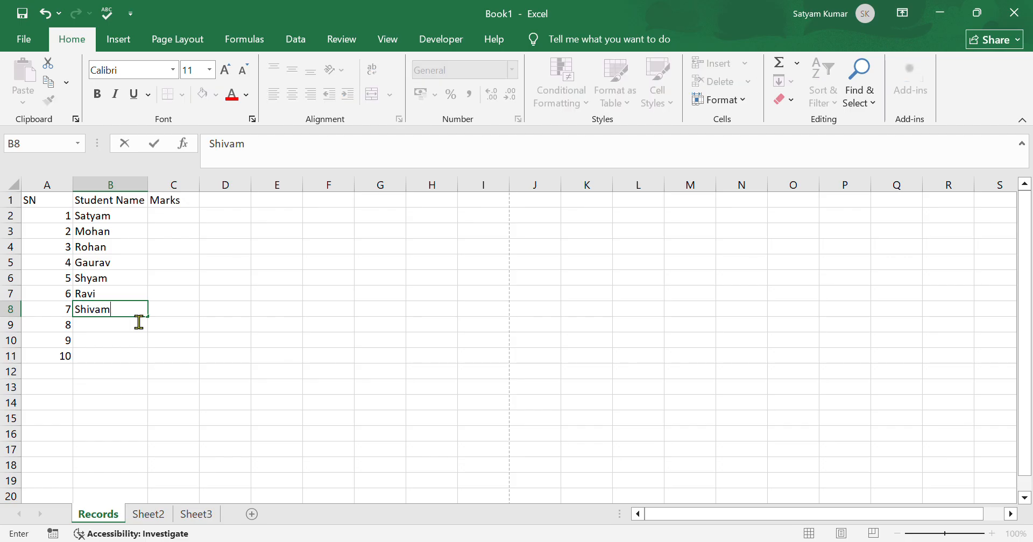
# Enter the names of the last three students in cells B9 to B11
pyautogui.click(133, 328)
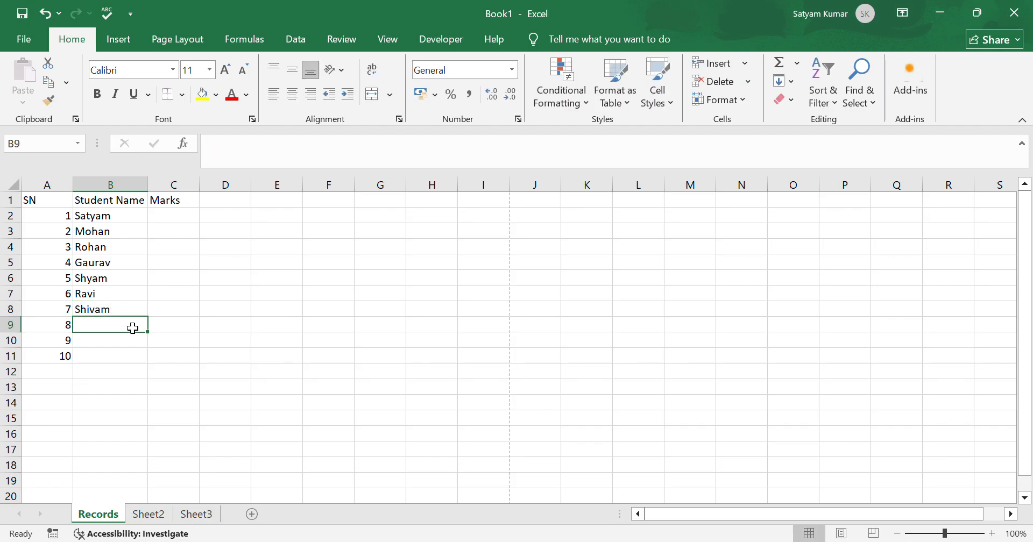
pyautogui.write('Raj')
pyautogui.click(124, 356)
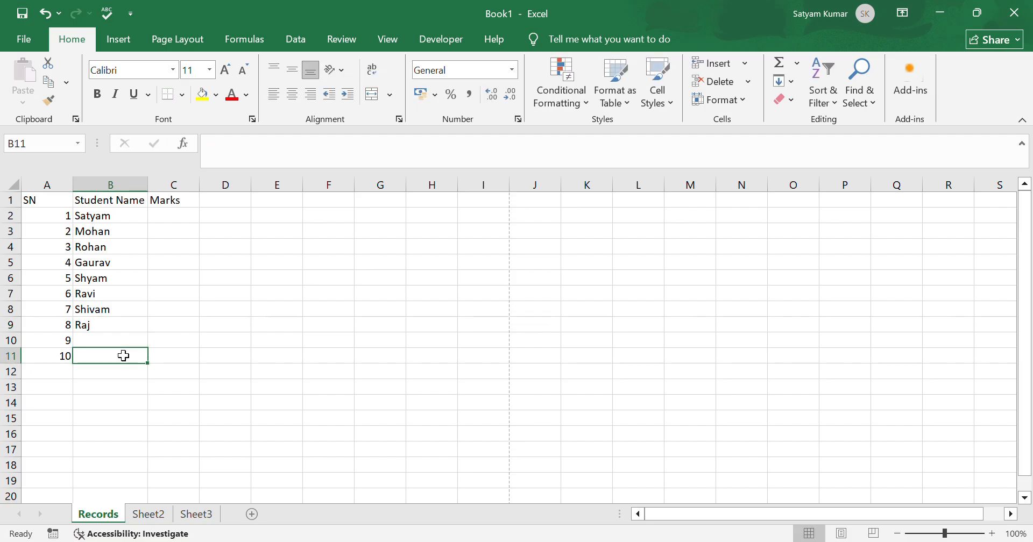
pyautogui.click(127, 341)
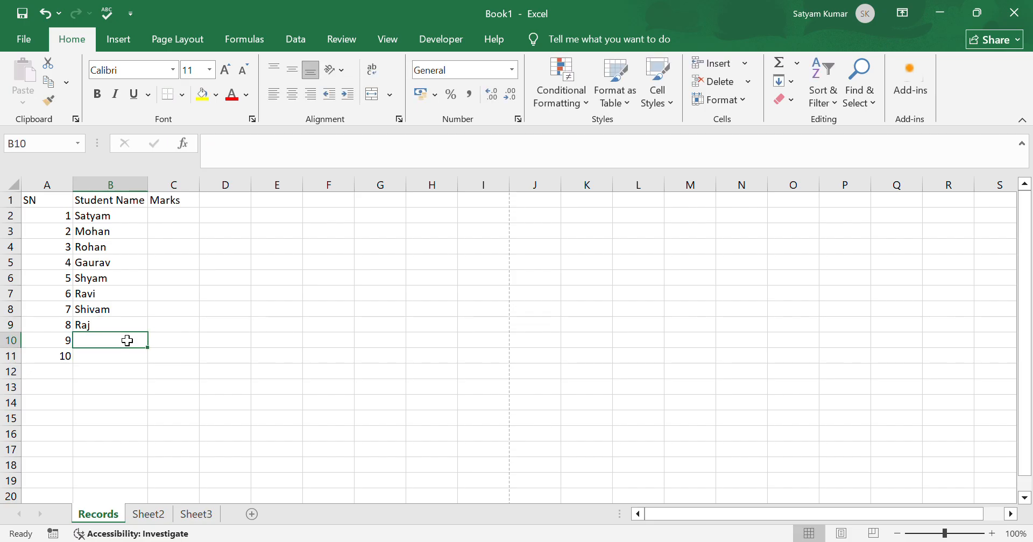
pyautogui.write('Mohit')
pyautogui.click(115, 372)
pyautogui.click(121, 357)
pyautogui.write('Ro')
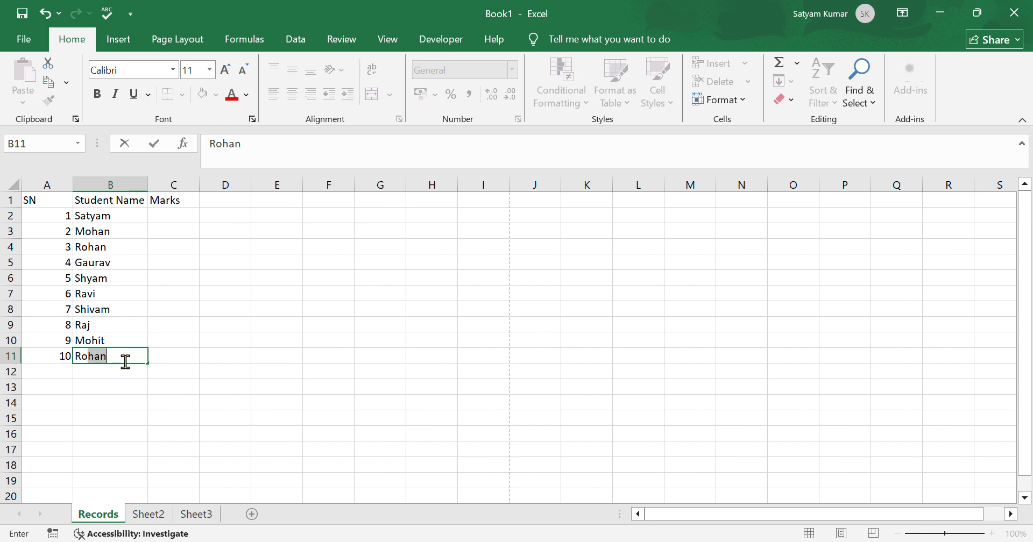
pyautogui.write('hit')
# Enter the marks 44, 45, 67, 90 and 67 for the first five students in cells C2 to C6
pyautogui.click(198, 223)
pyautogui.write('44')
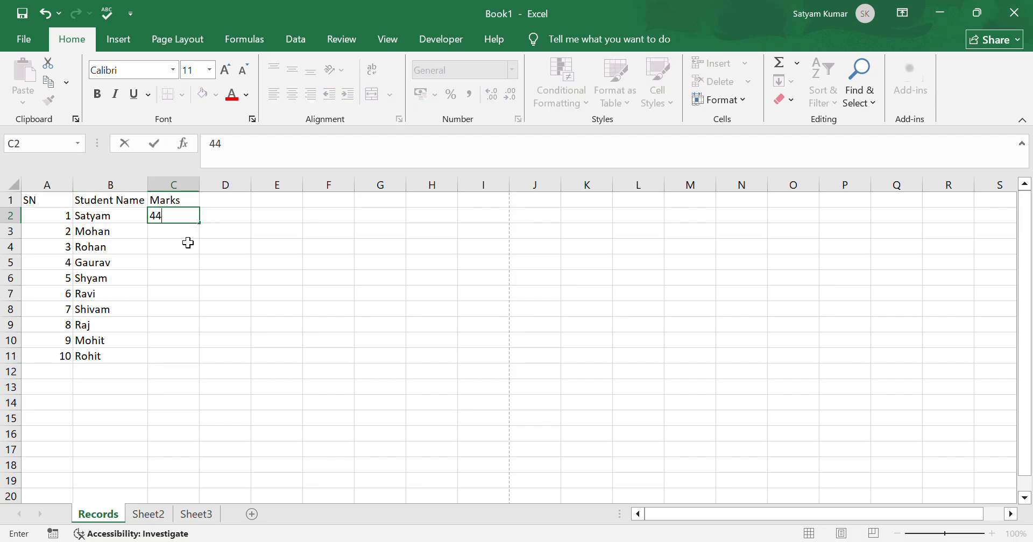
pyautogui.press('Return')
pyautogui.write('45')
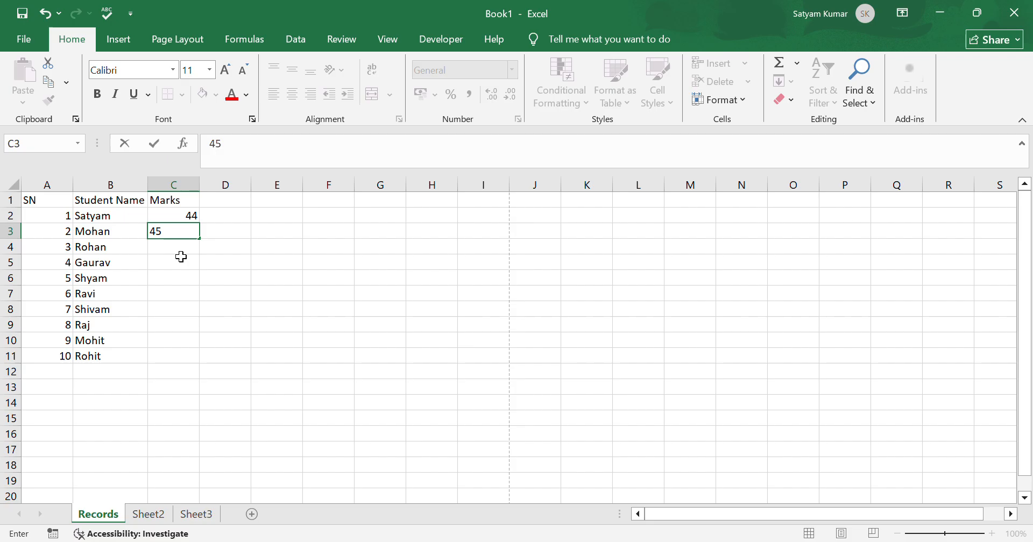
pyautogui.press('Return')
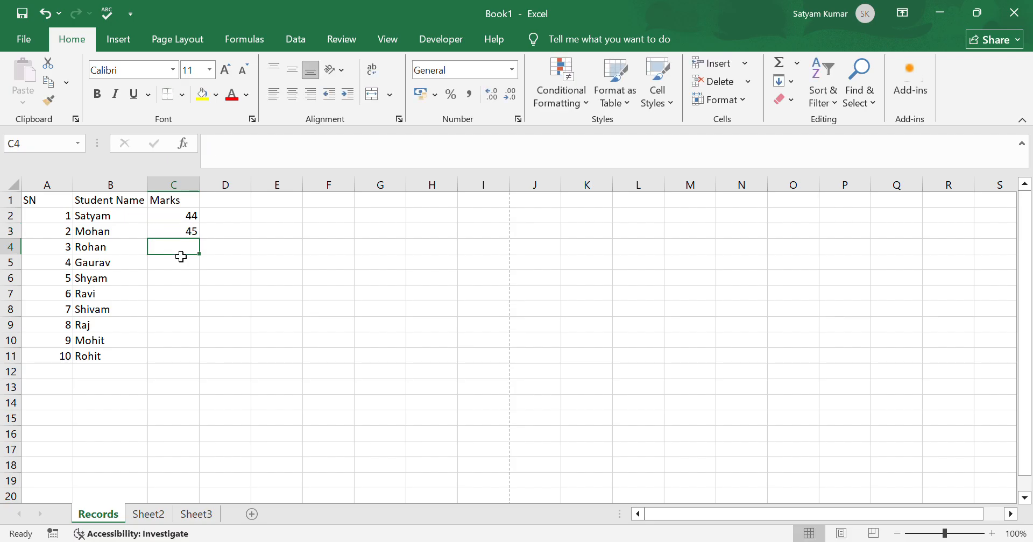
pyautogui.write('67')
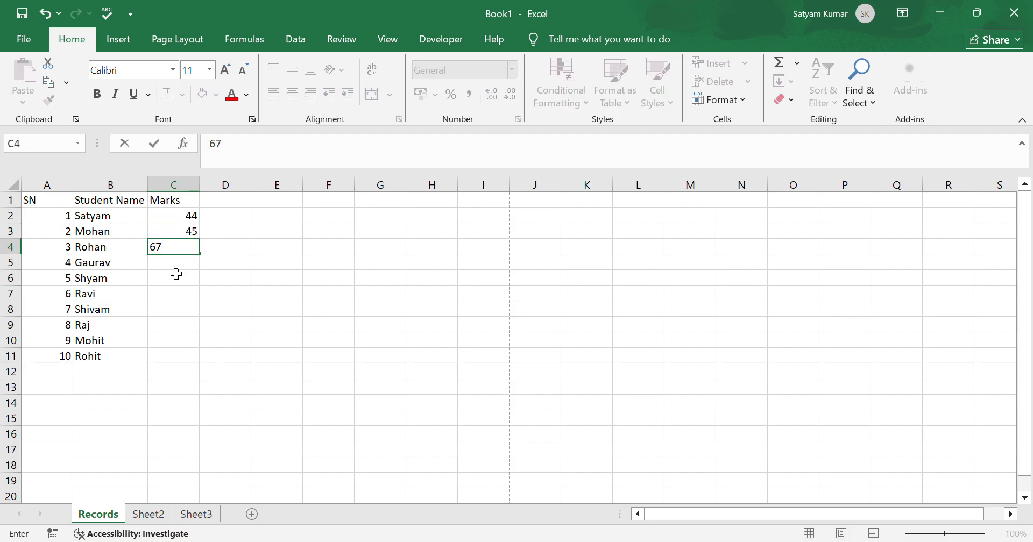
pyautogui.press('Return')
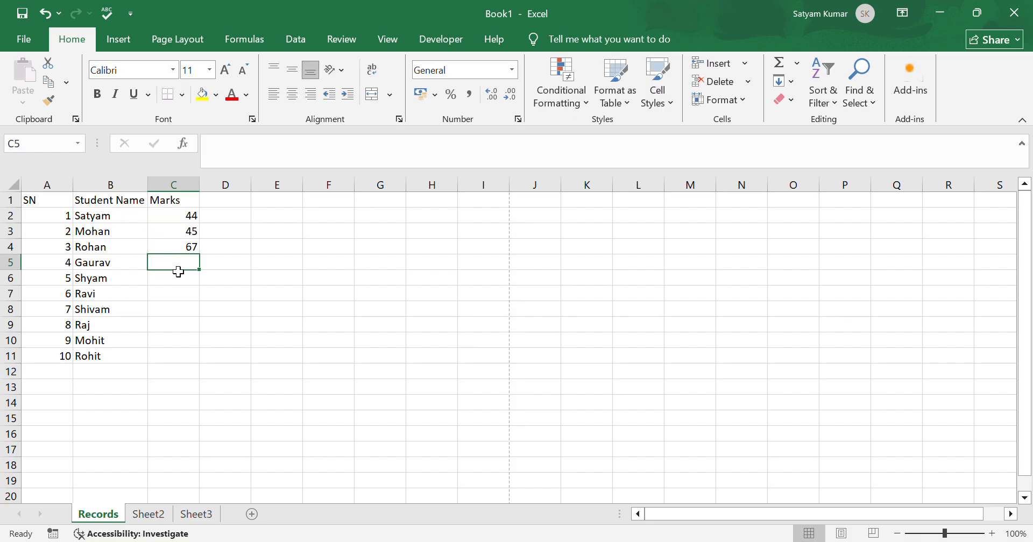
pyautogui.write('90')
pyautogui.press('Return')
pyautogui.write('67')
# Enter the remaining marks in cells C7 to C11: 45, 80, 67, 98 and 88
pyautogui.click(186, 311)
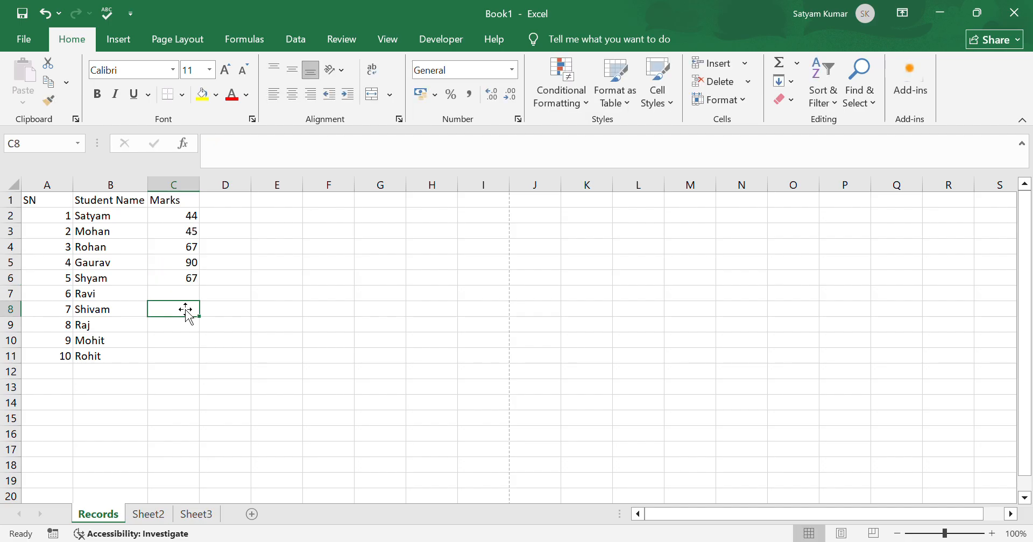
pyautogui.write('80')
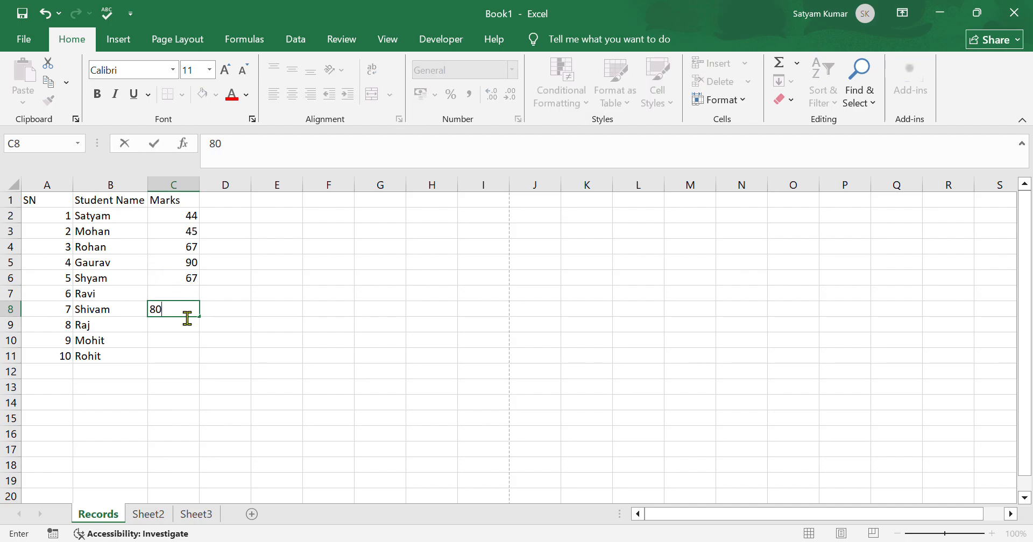
pyautogui.click(180, 300)
pyautogui.write('45')
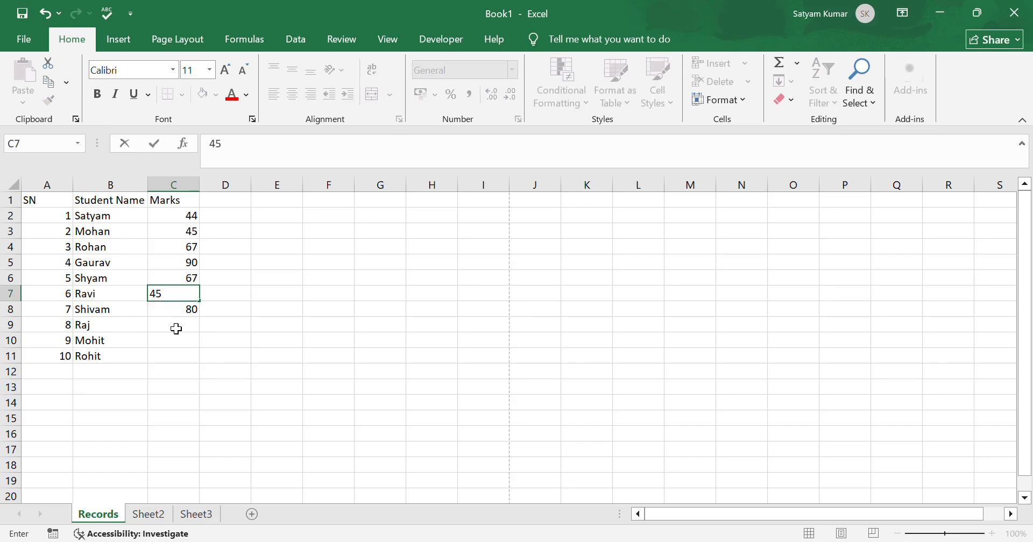
pyautogui.click(176, 328)
pyautogui.write('67')
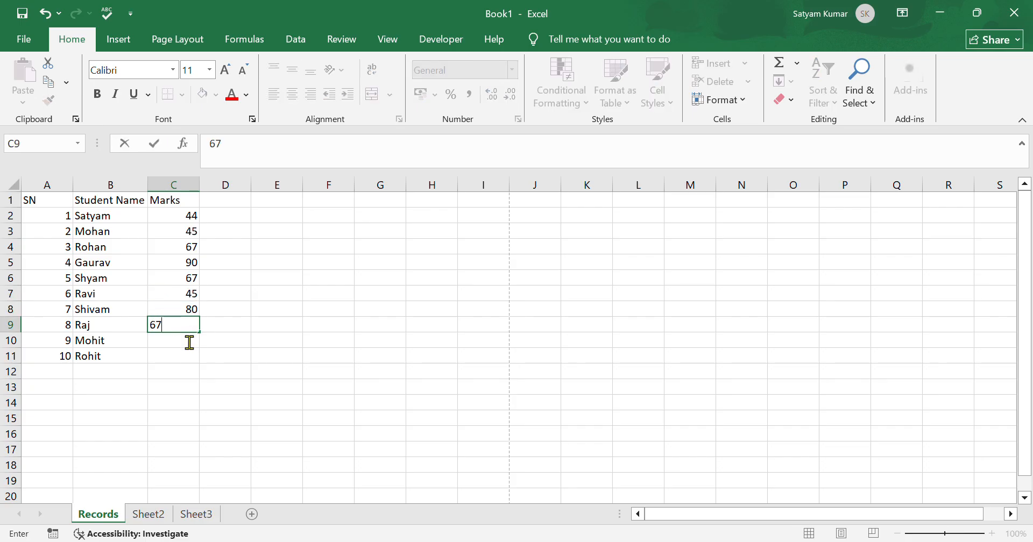
pyautogui.click(182, 344)
pyautogui.write('98')
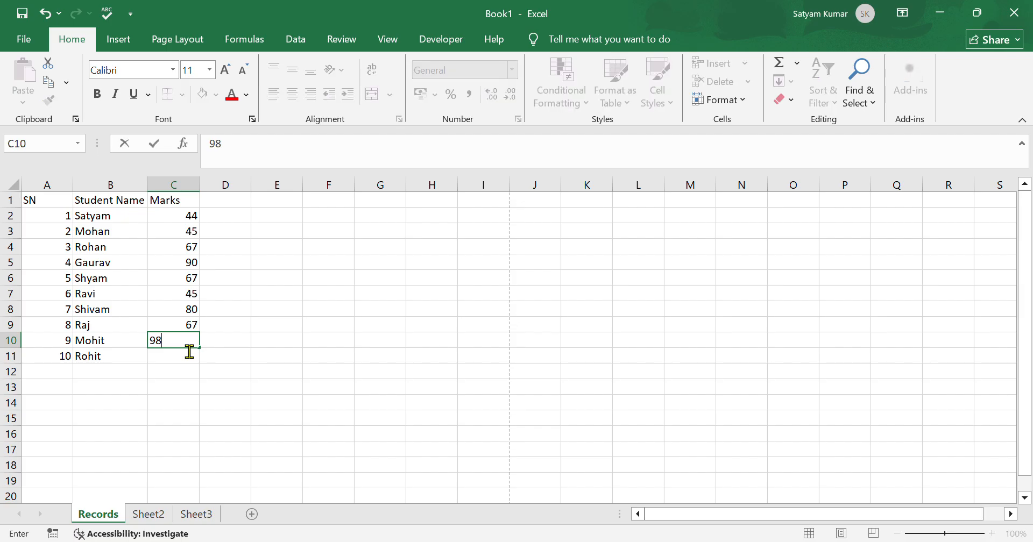
pyautogui.click(184, 361)
pyautogui.write('88')
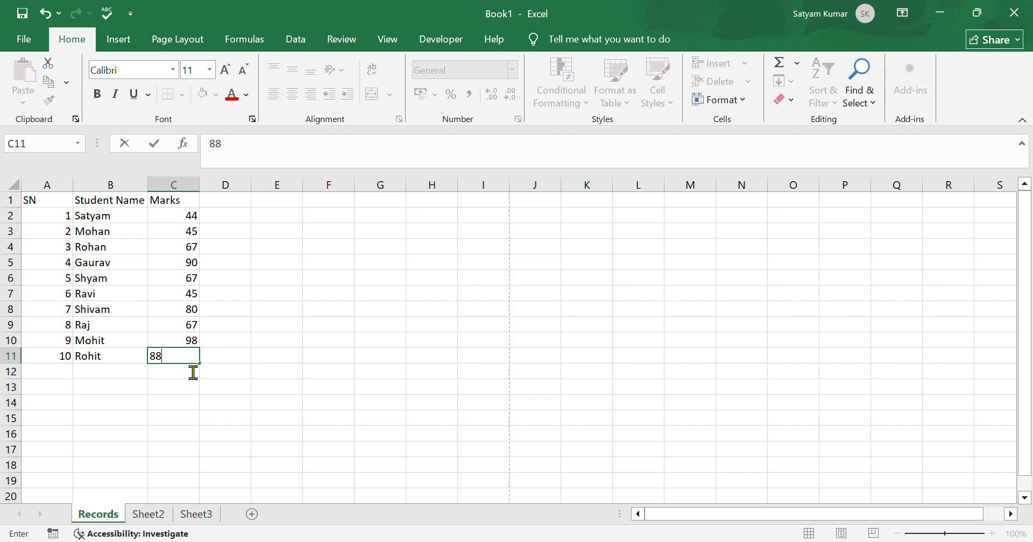
pyautogui.click(248, 299)
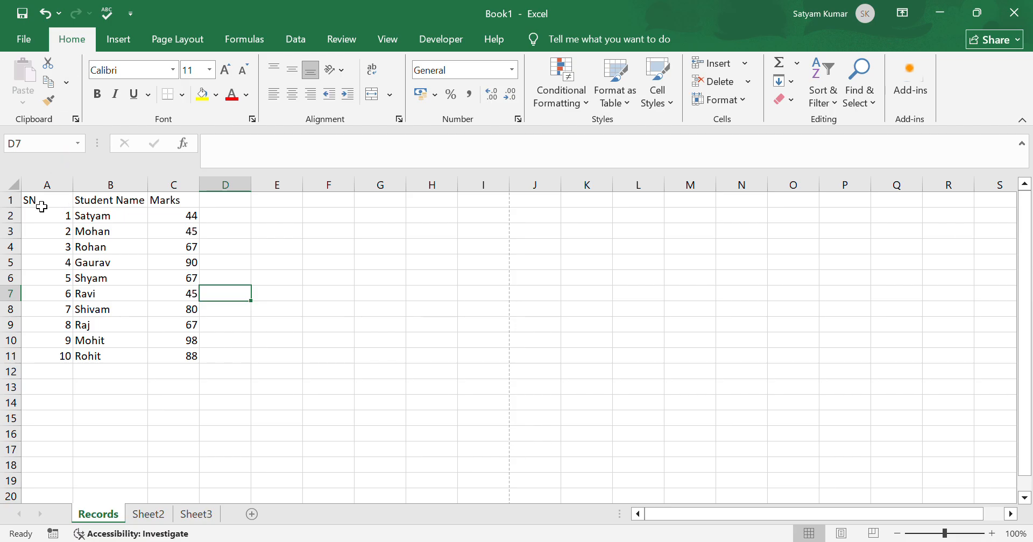
# Make the header cells A1 to C1 bold and center their text
pyautogui.moveTo(33, 207); pyautogui.dragTo(194, 202)
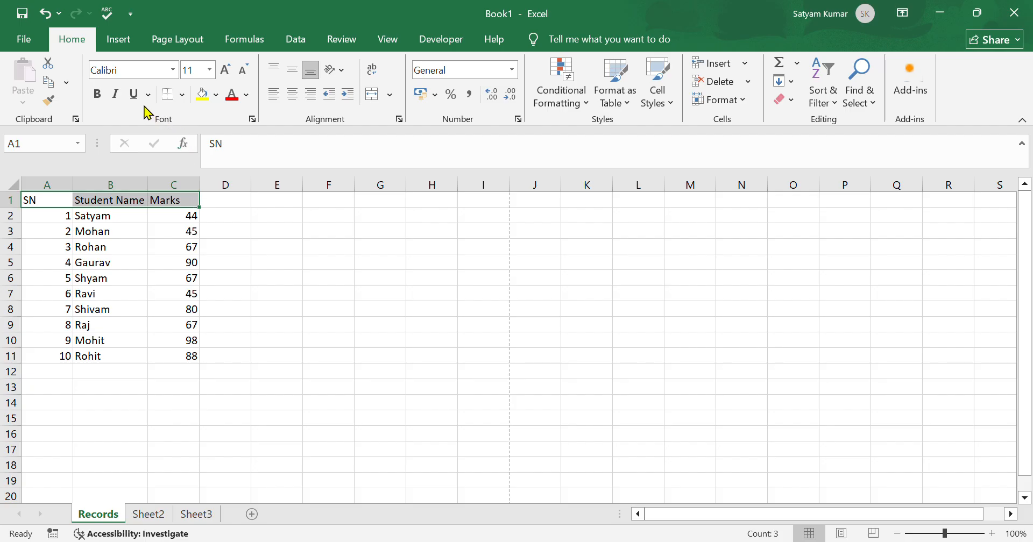
pyautogui.click(101, 94)
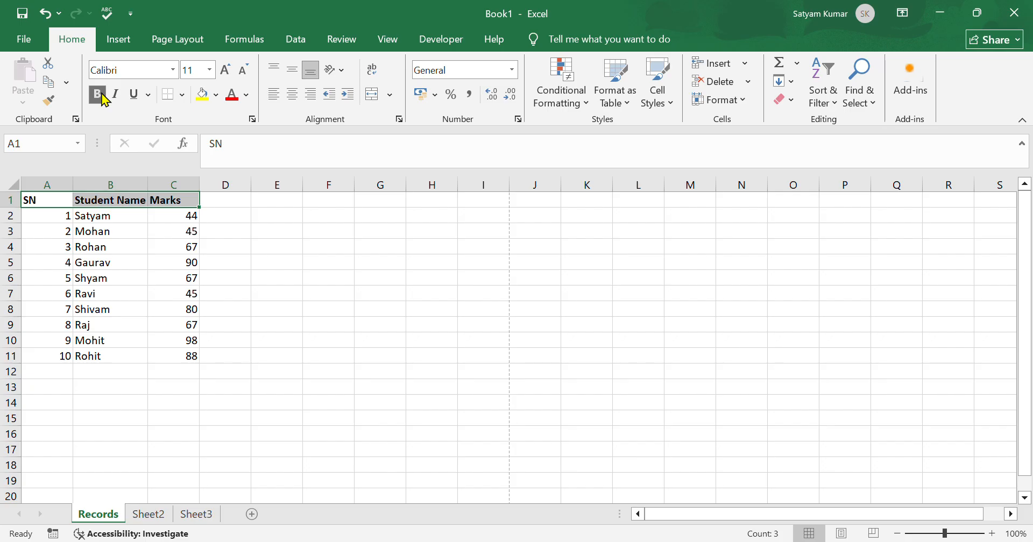
pyautogui.click(292, 95)
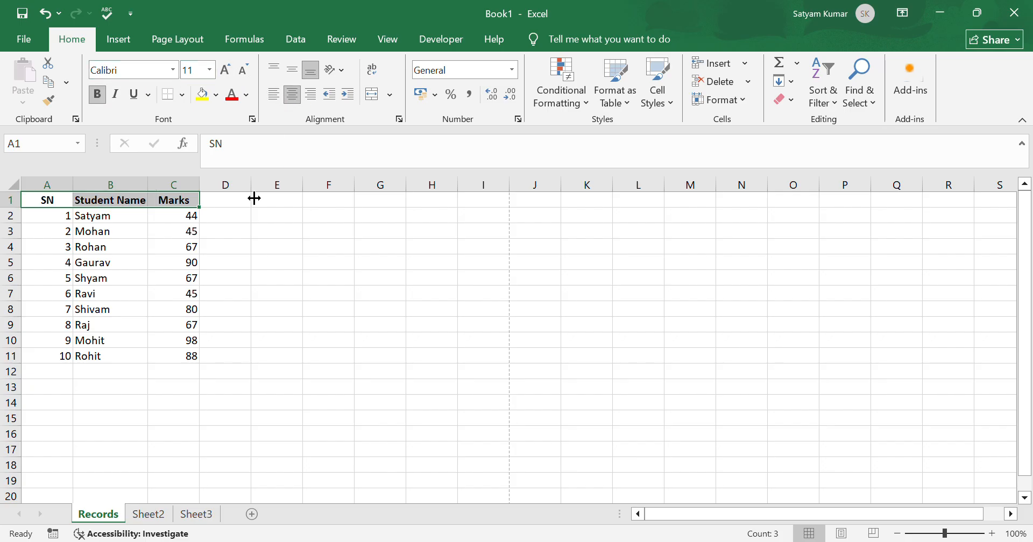
# Center the serial numbers in column A below the SN header
pyautogui.moveTo(65, 218); pyautogui.dragTo(53, 372)
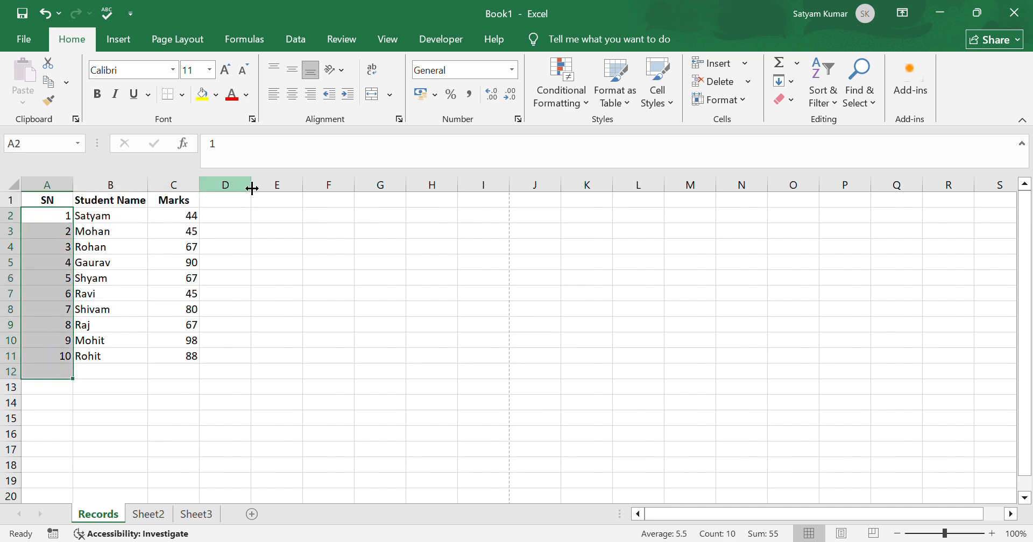
pyautogui.click(294, 97)
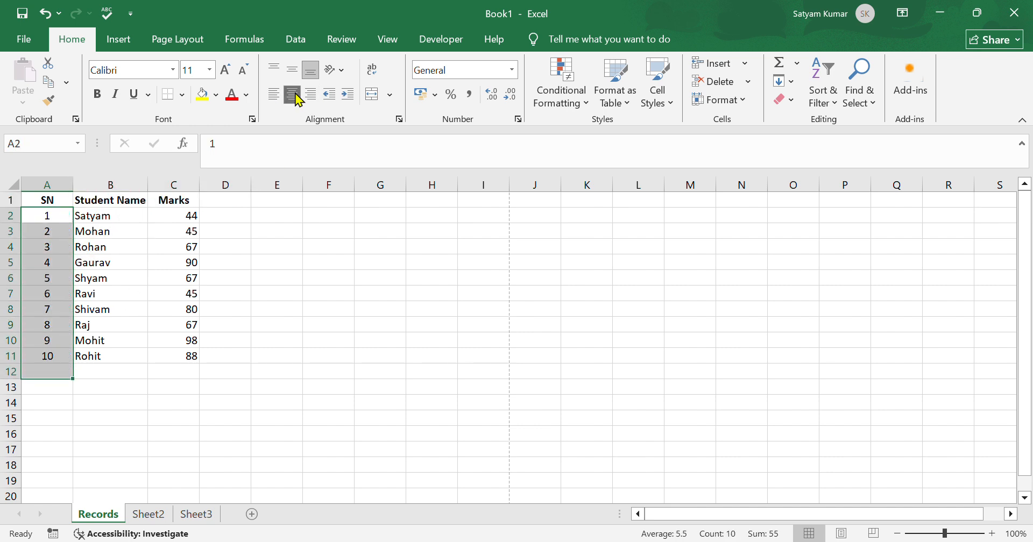
pyautogui.click(297, 248)
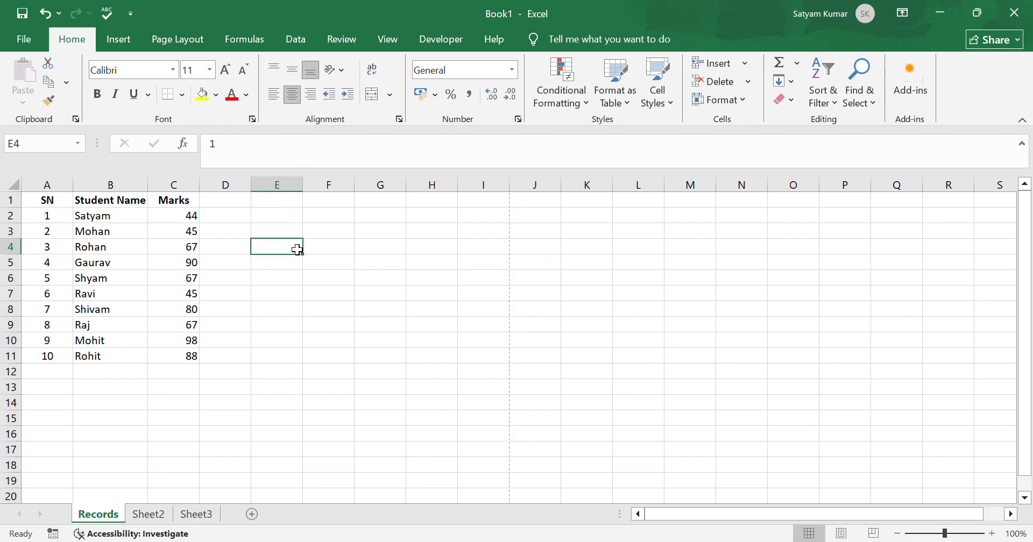
# Fill the header cells A1 to C1 with yellow
pyautogui.moveTo(39, 205); pyautogui.dragTo(177, 205)
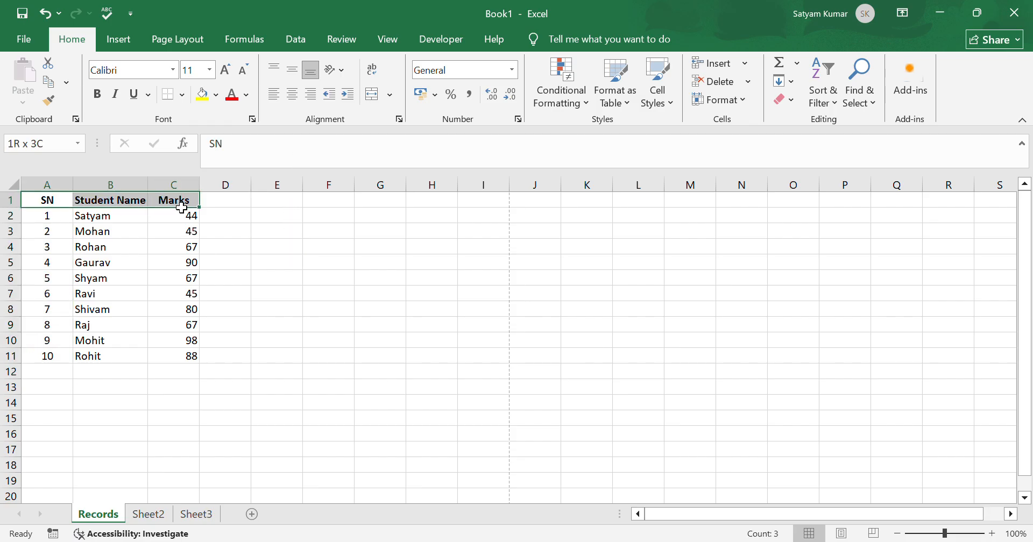
pyautogui.click(209, 96)
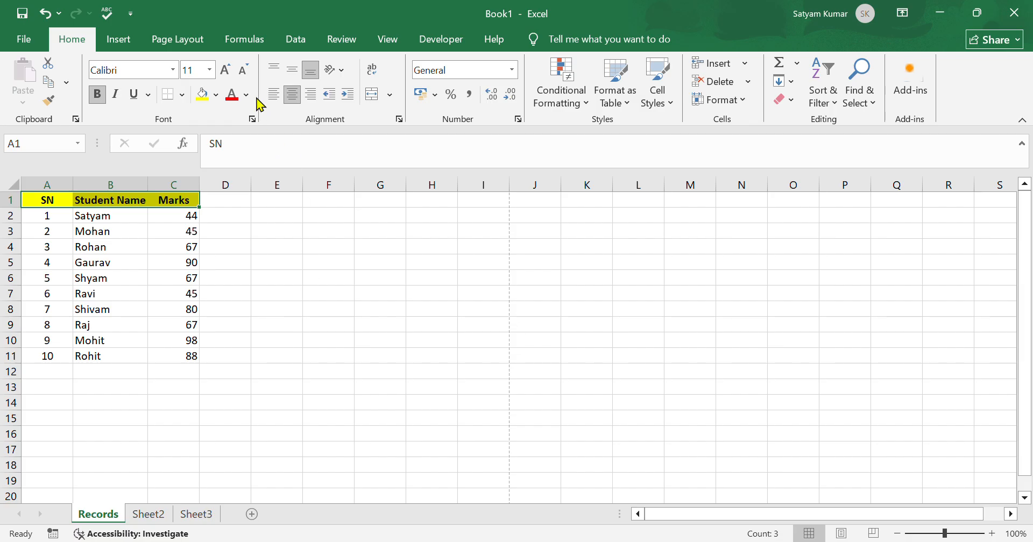
pyautogui.click(60, 220)
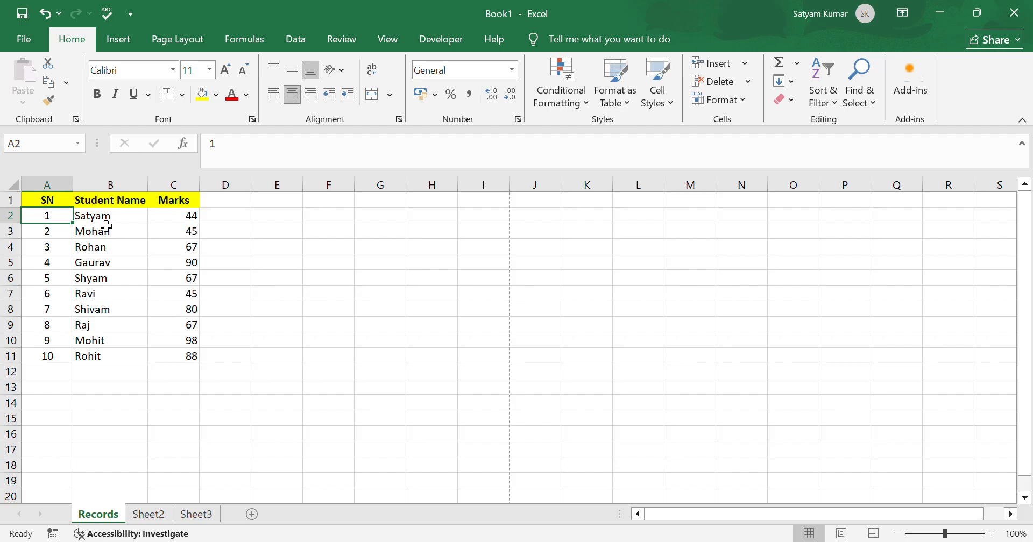
# Center all the student data in cells A2 to C11
pyautogui.moveTo(67, 220); pyautogui.dragTo(164, 356)
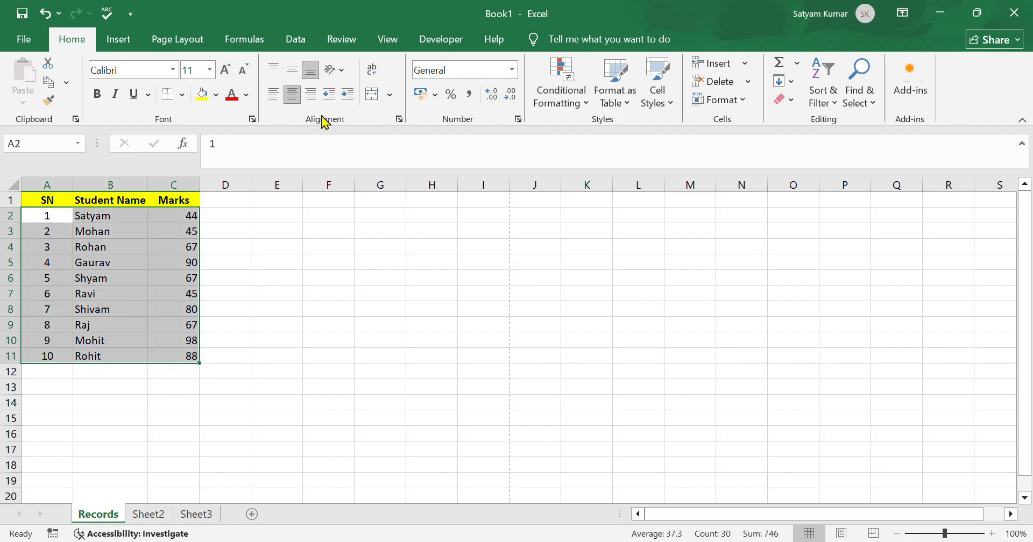
pyautogui.click(295, 95)
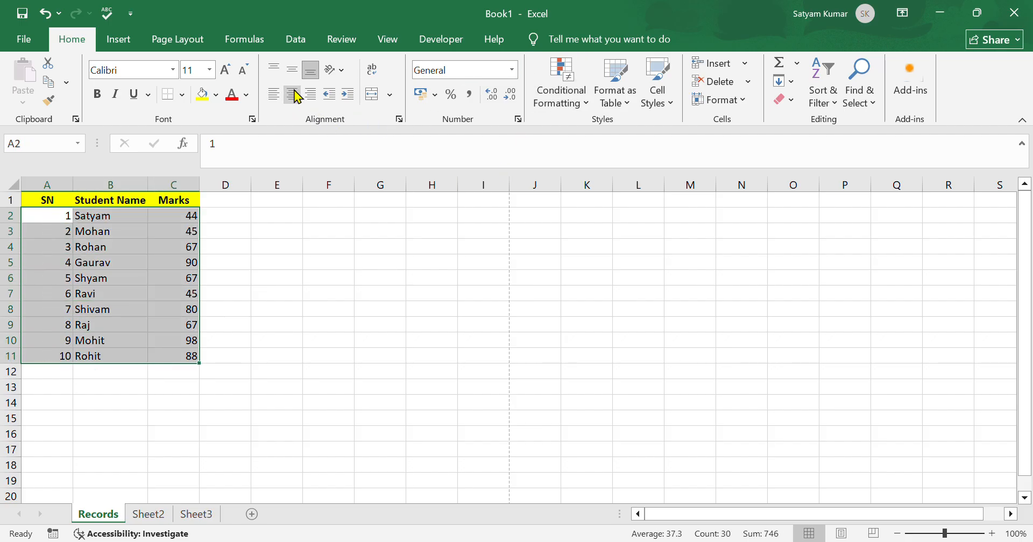
pyautogui.click(294, 95)
pyautogui.click(334, 264)
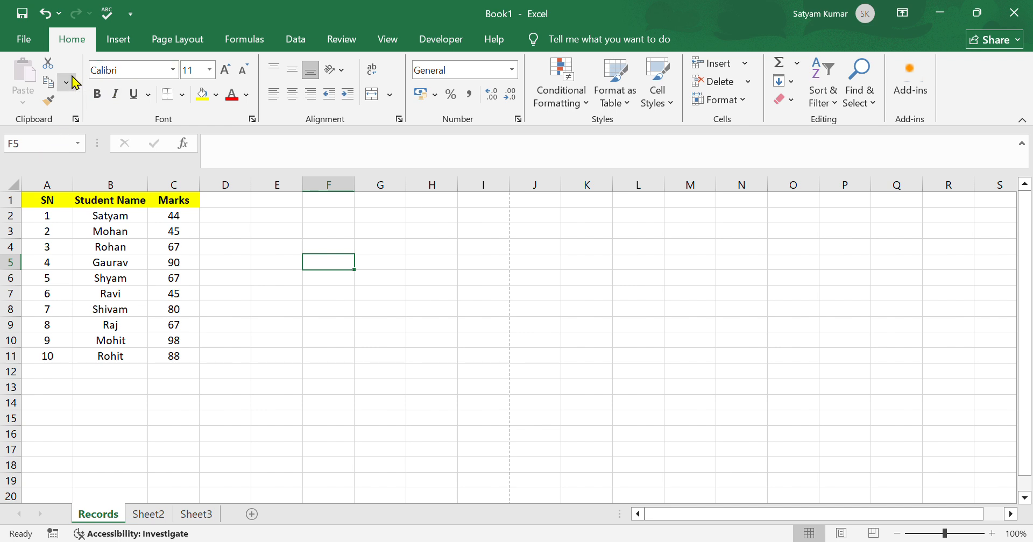
# Cut the whole marks table A1:C11 and paste it into E1:G11
pyautogui.moveTo(47, 200); pyautogui.dragTo(172, 355)
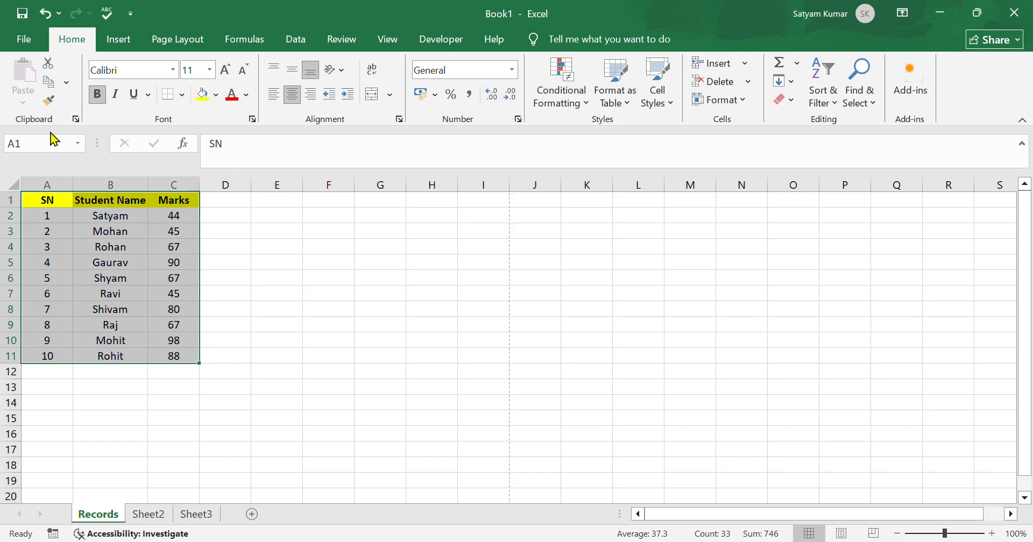
pyautogui.click(48, 64)
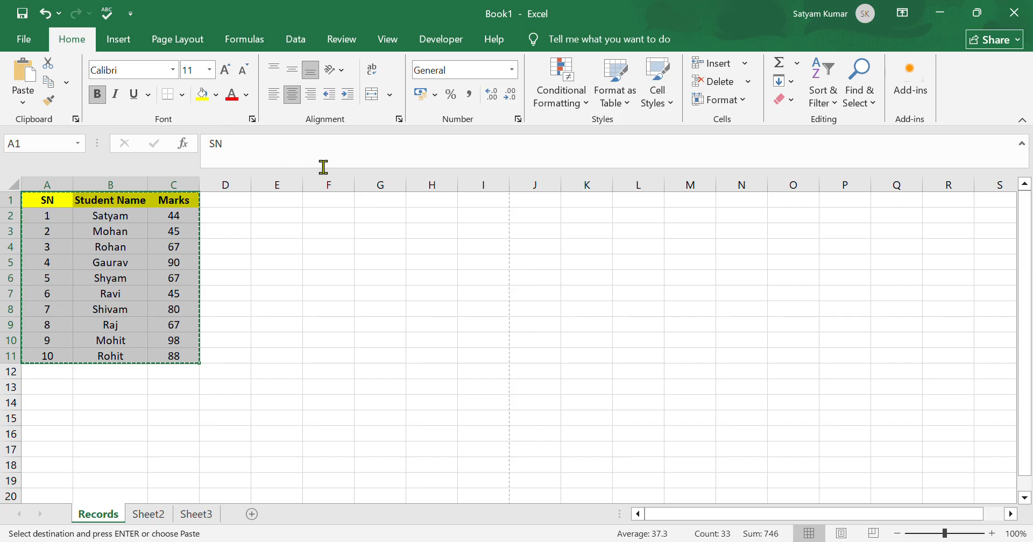
pyautogui.moveTo(298, 205); pyautogui.dragTo(405, 365)
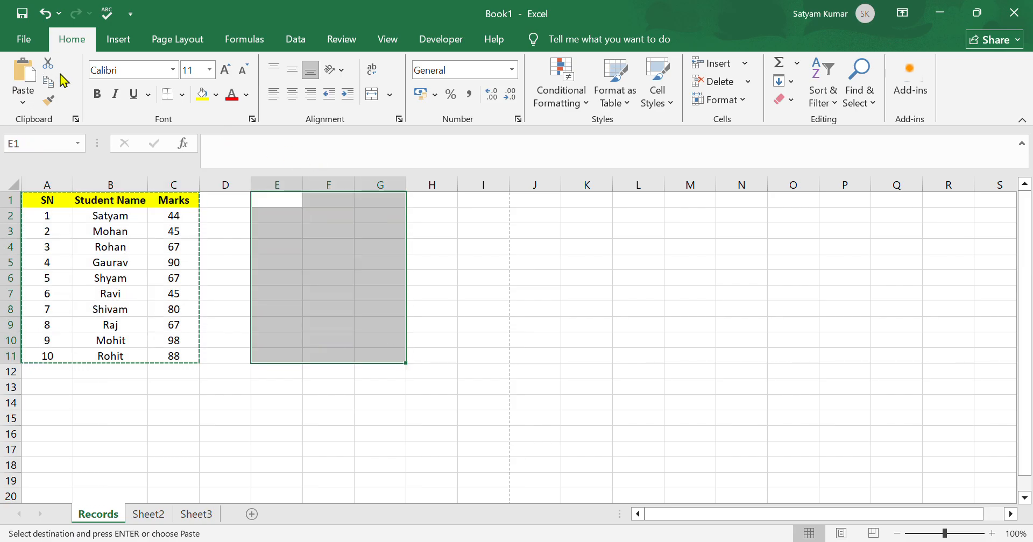
pyautogui.click(34, 75)
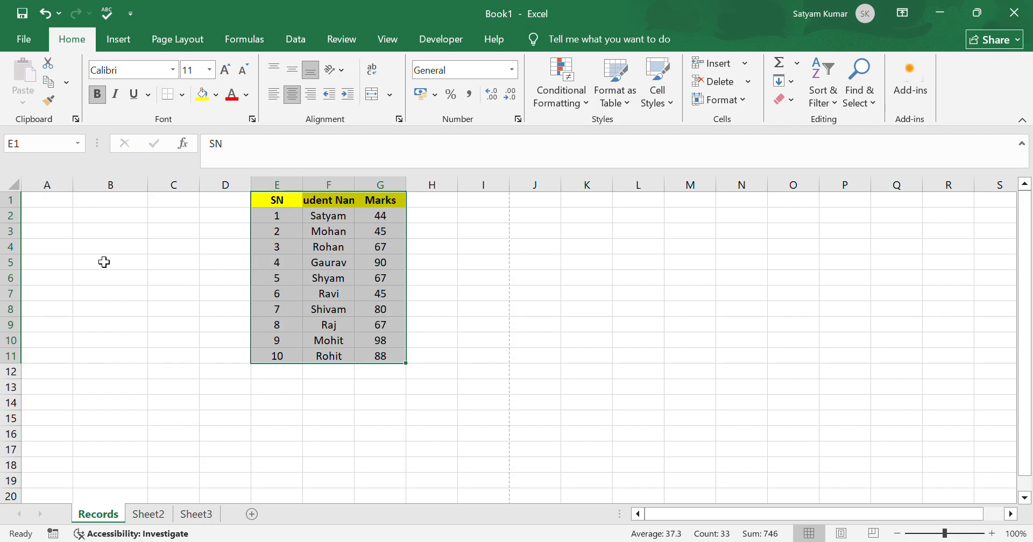
pyautogui.click(398, 279)
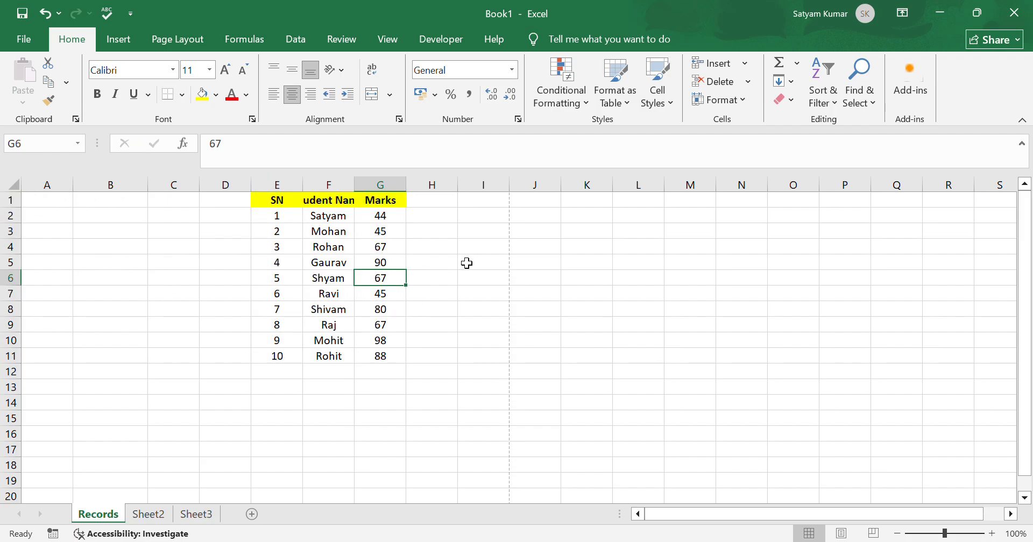
pyautogui.click(464, 252)
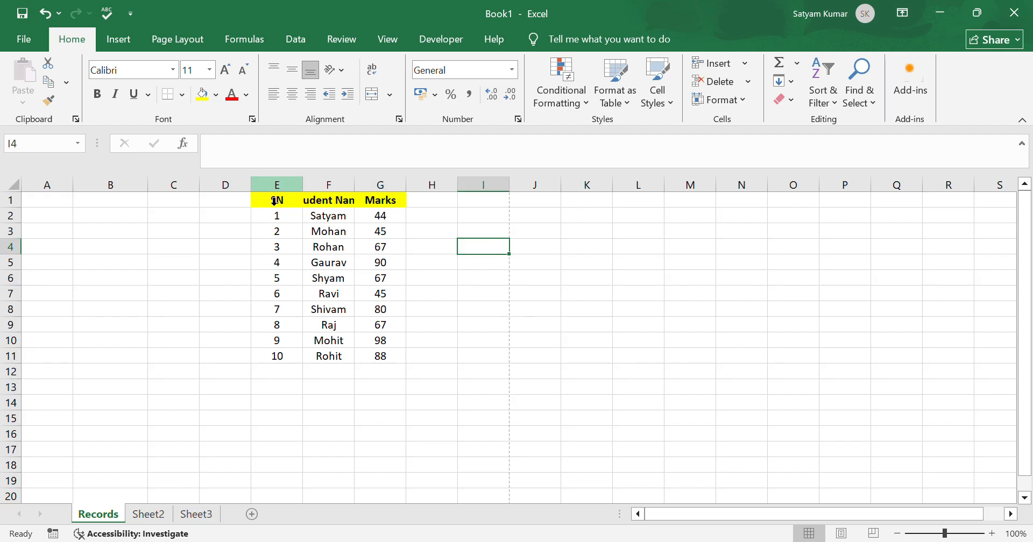
# Copy the marks table from E1:G11 and paste the copy into A1:C11
pyautogui.moveTo(269, 204); pyautogui.dragTo(395, 356)
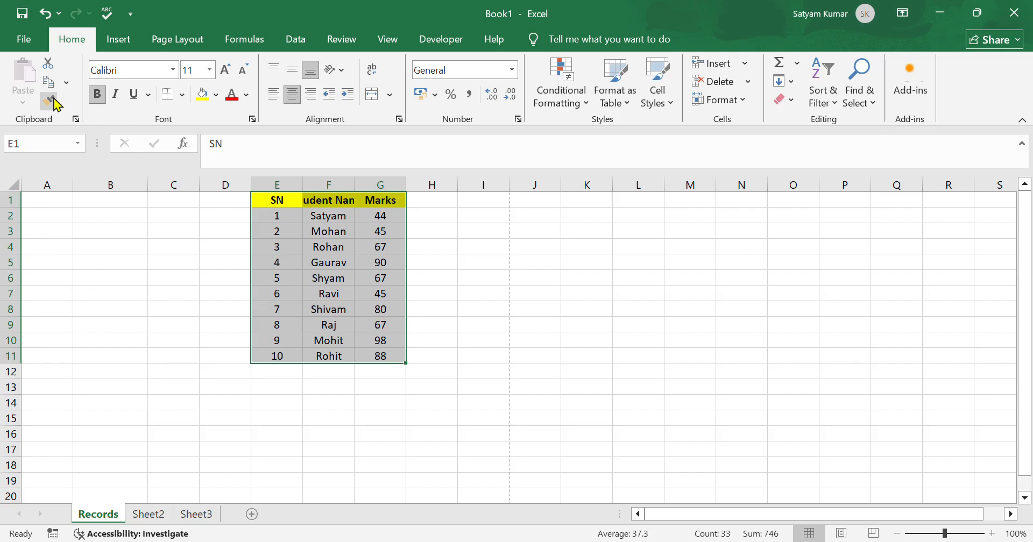
pyautogui.click(49, 65)
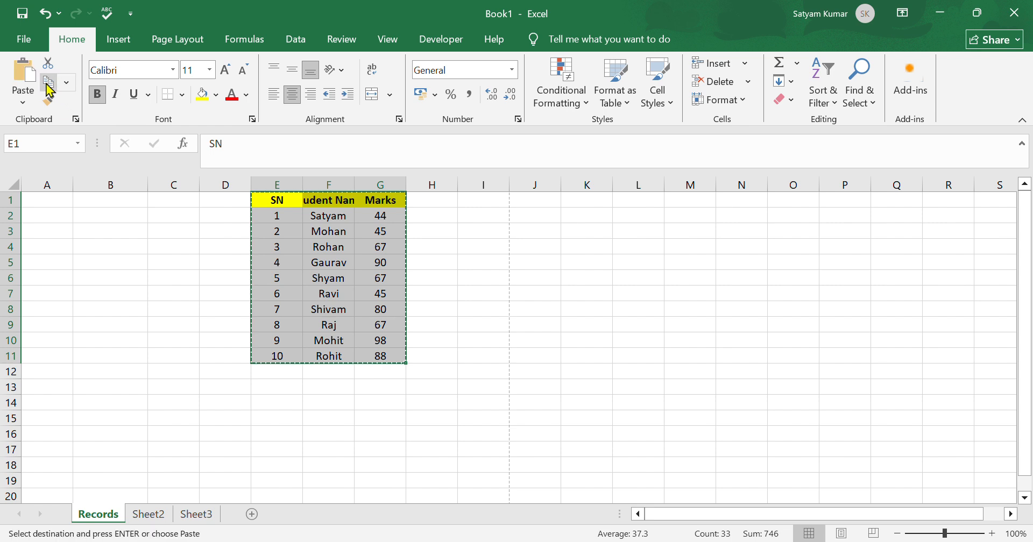
pyautogui.moveTo(36, 205); pyautogui.dragTo(172, 364)
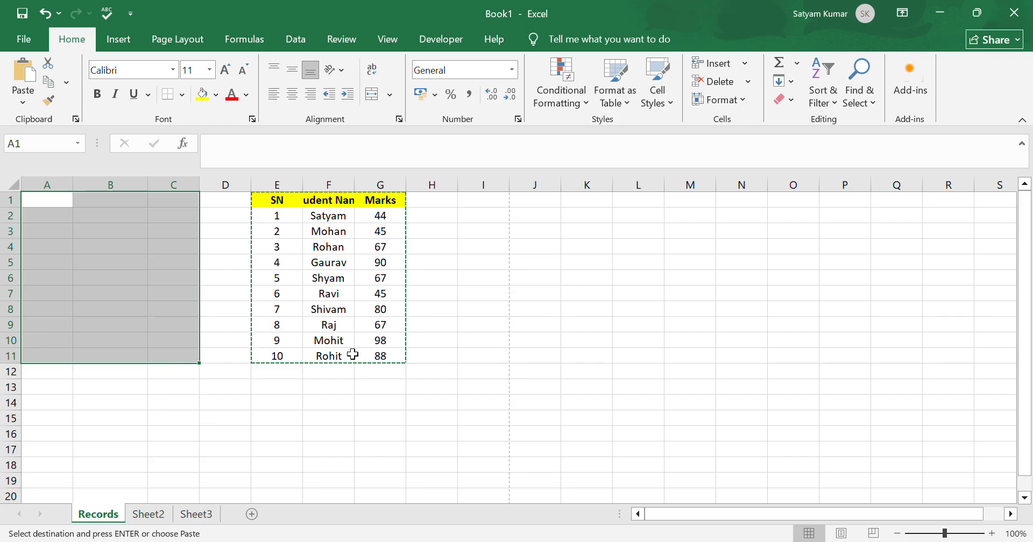
pyautogui.click(26, 75)
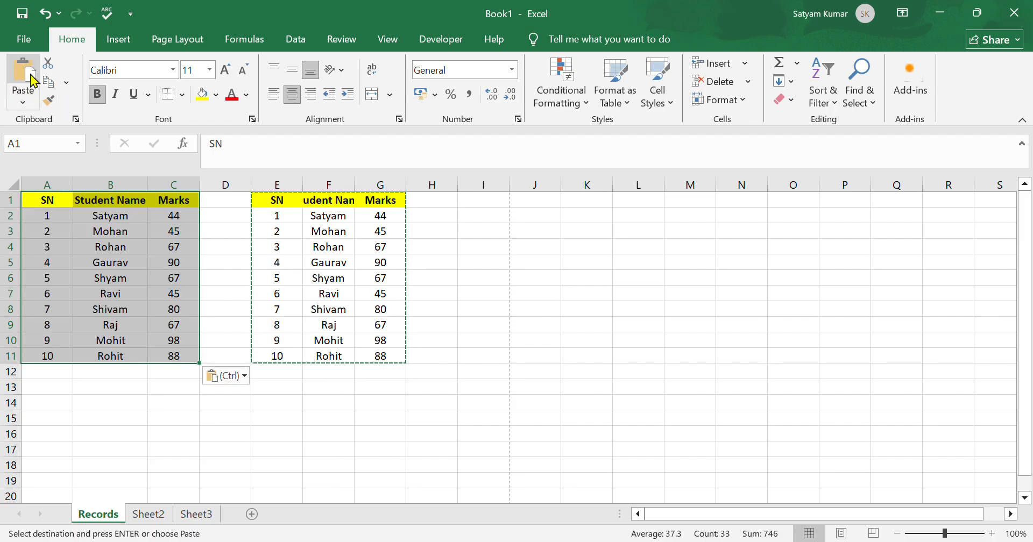
pyautogui.click(524, 299)
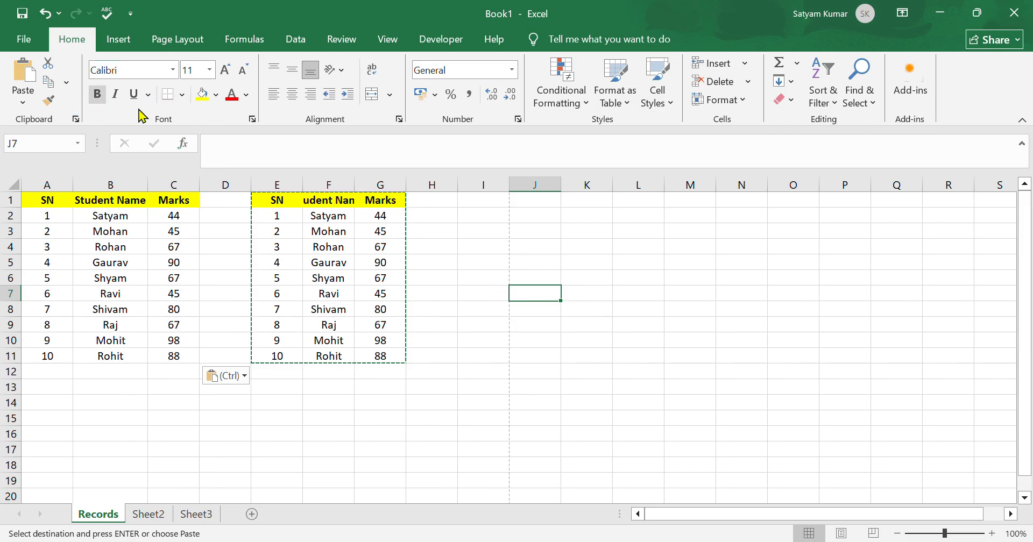
# Apply all borders to the marks table in cells A1 to C11
pyautogui.click(41, 205)
pyautogui.moveTo(42, 205); pyautogui.dragTo(169, 358)
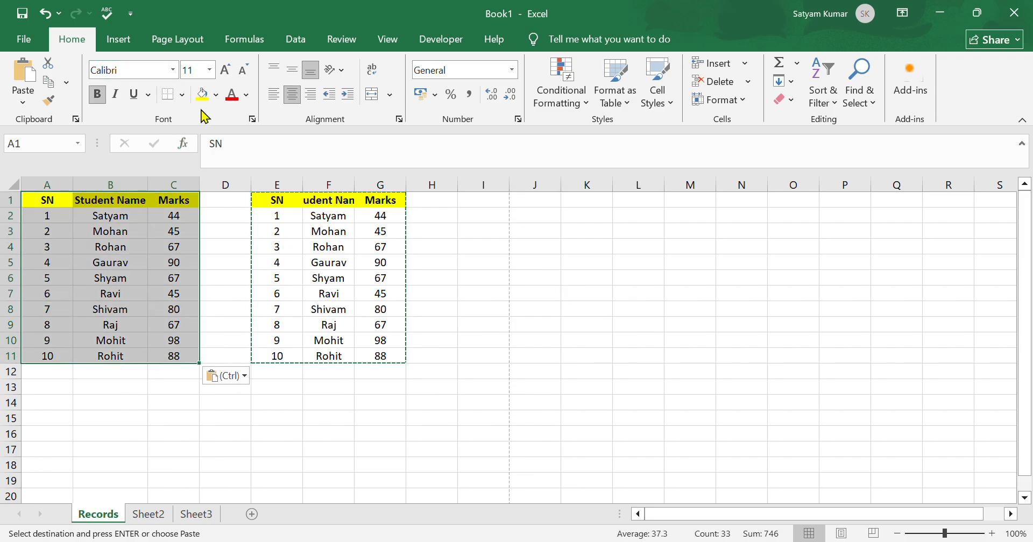
pyautogui.click(186, 94)
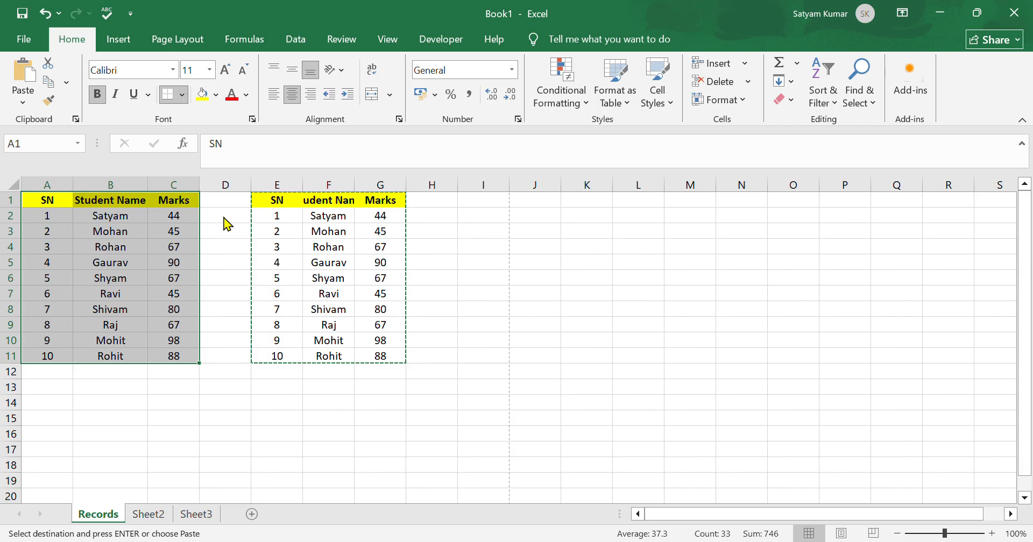
pyautogui.click(230, 240)
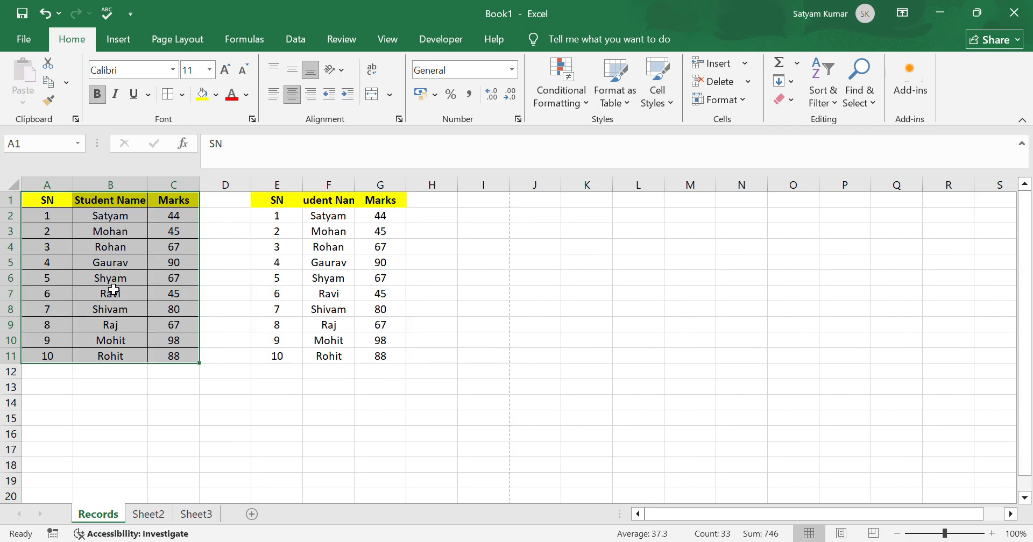
pyautogui.click(233, 402)
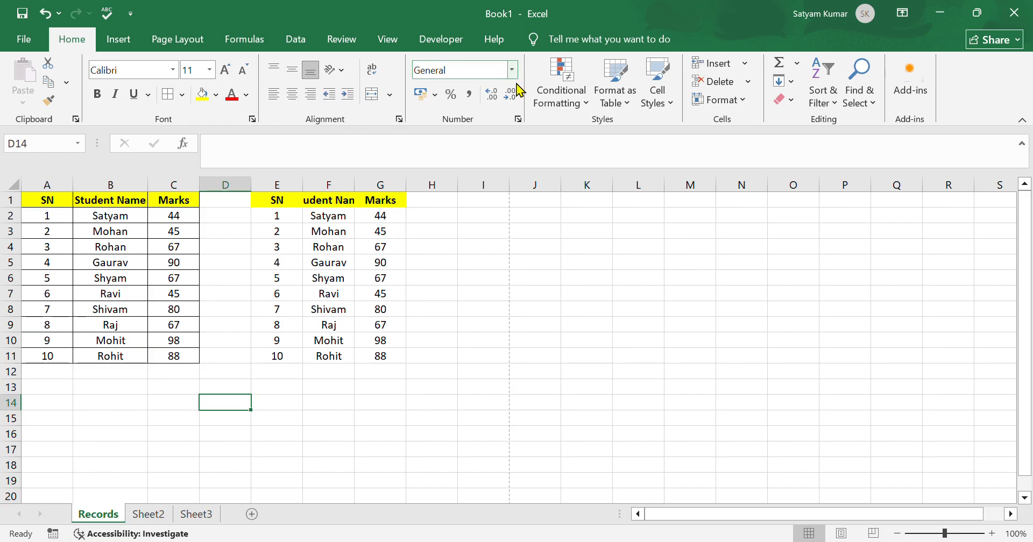
pyautogui.click(473, 293)
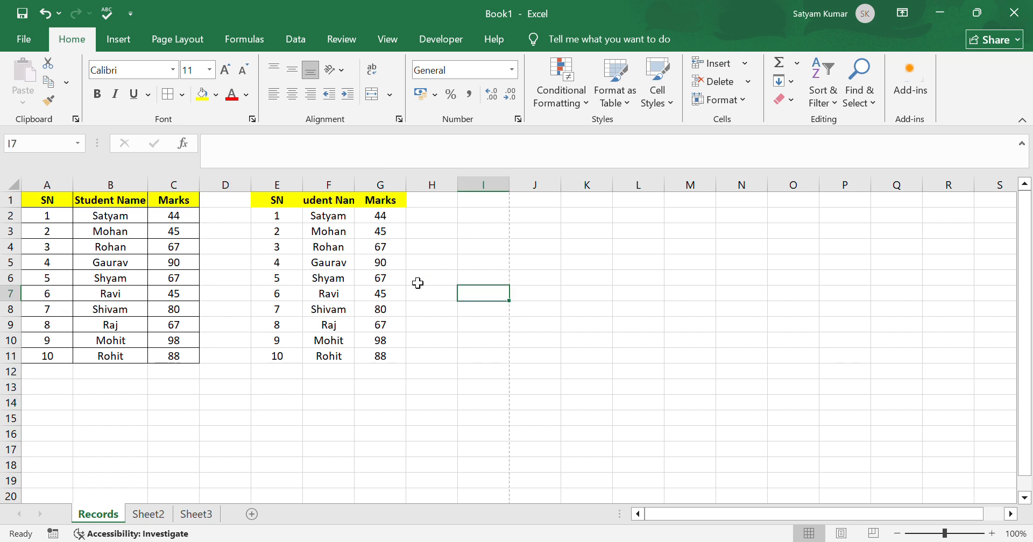
# Format the marks in cells C2 to C11 as Percentage and set them back to General
pyautogui.moveTo(183, 220); pyautogui.dragTo(187, 360)
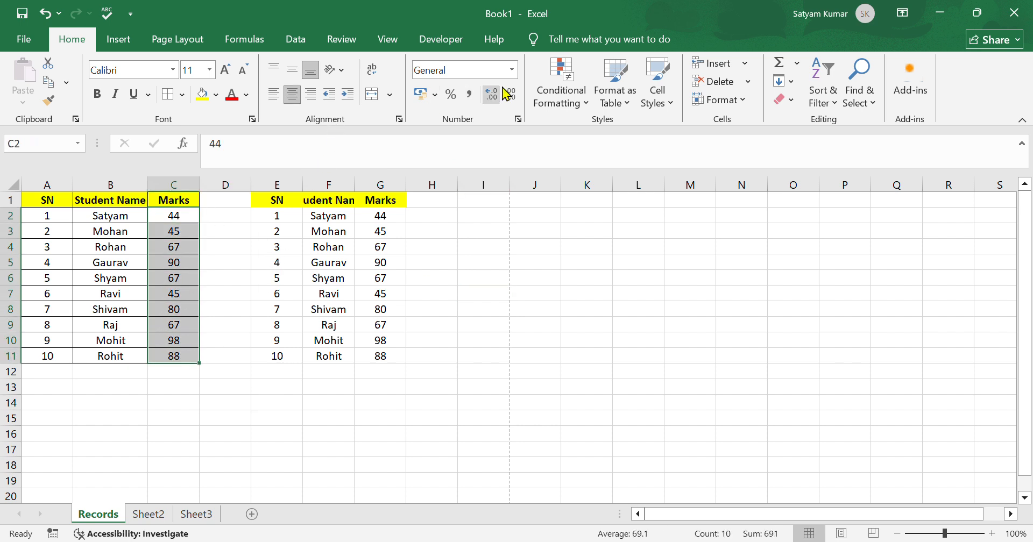
pyautogui.click(514, 70)
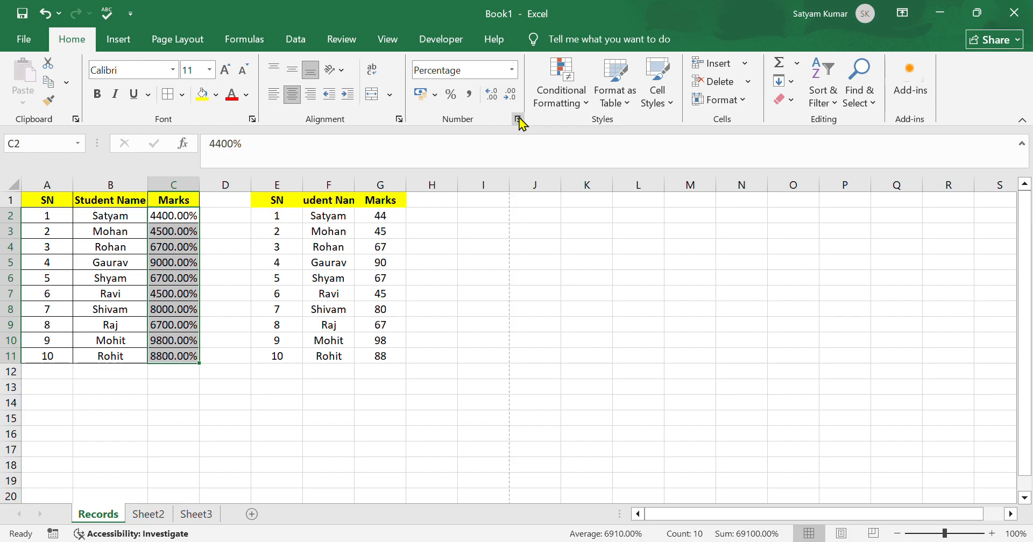
pyautogui.click(509, 74)
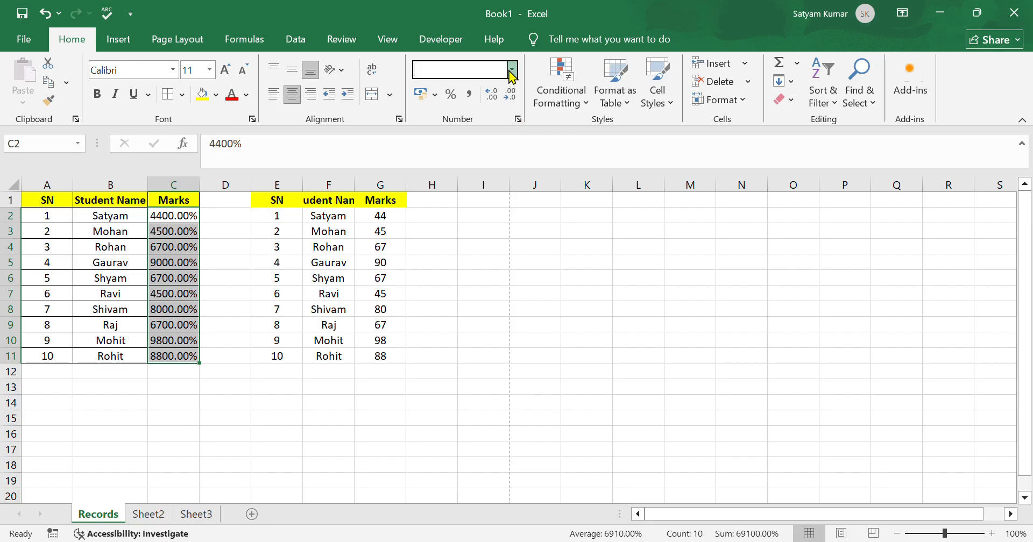
pyautogui.click(491, 99)
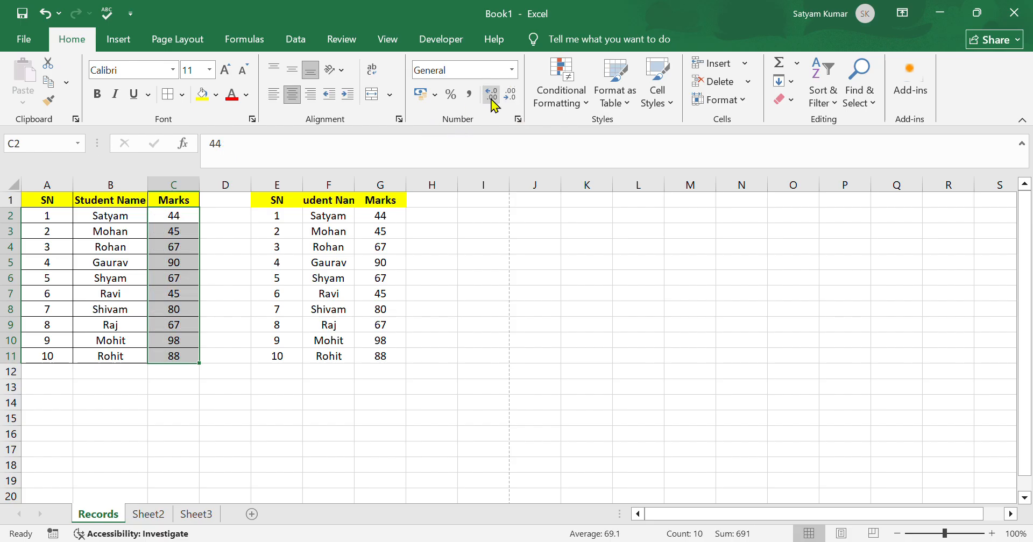
pyautogui.click(449, 277)
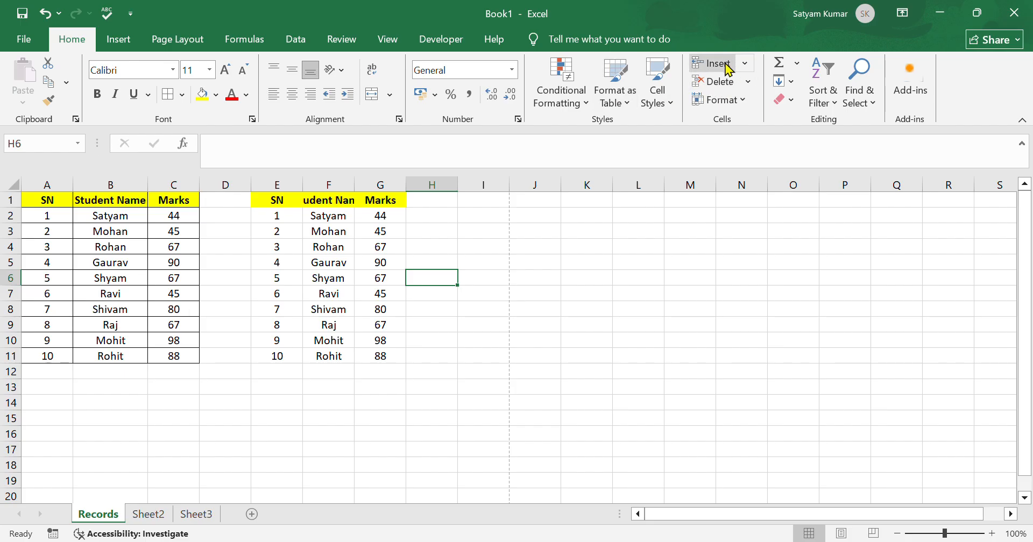
# Insert two blank columns before column E, ahead of the copied marks table
pyautogui.click(282, 203)
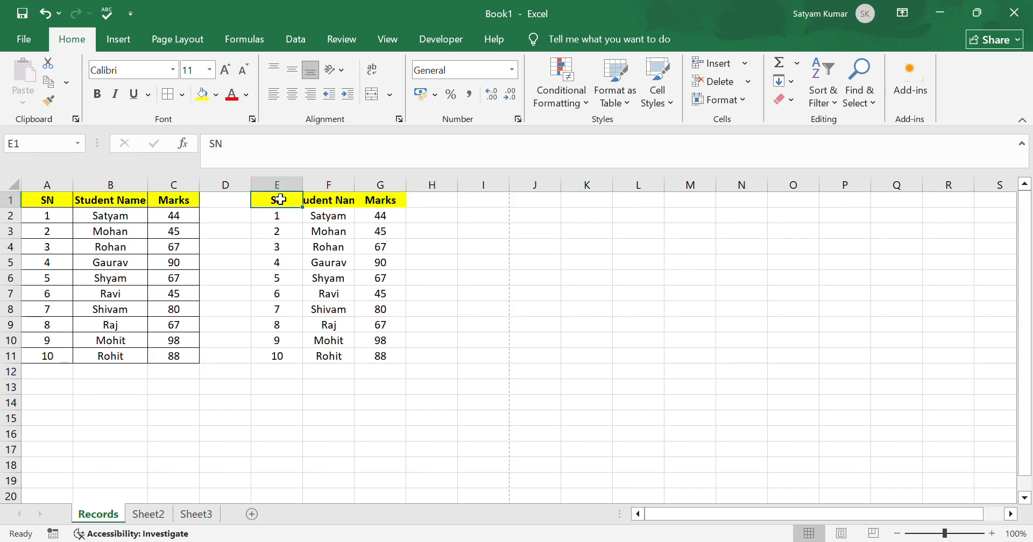
pyautogui.click(293, 195)
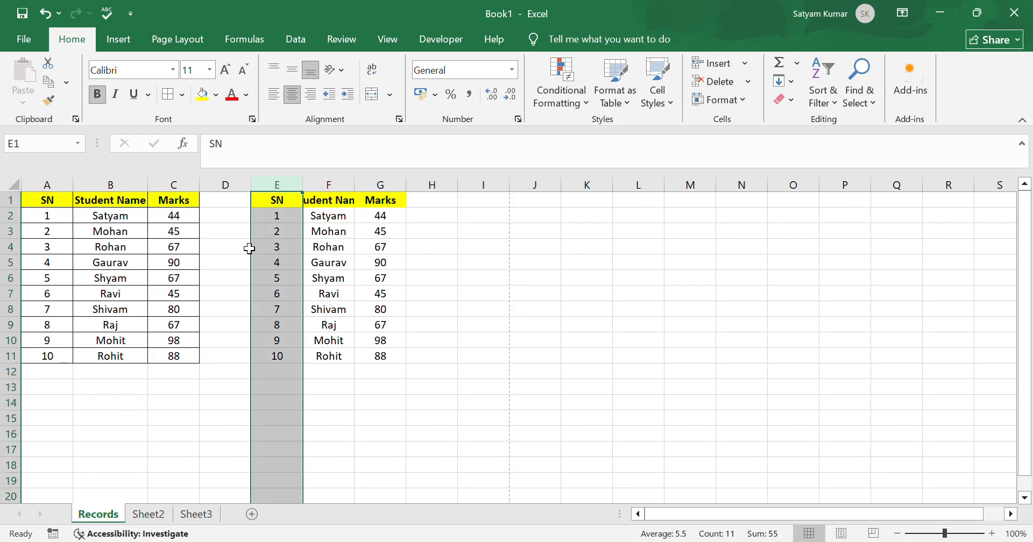
pyautogui.click(706, 66)
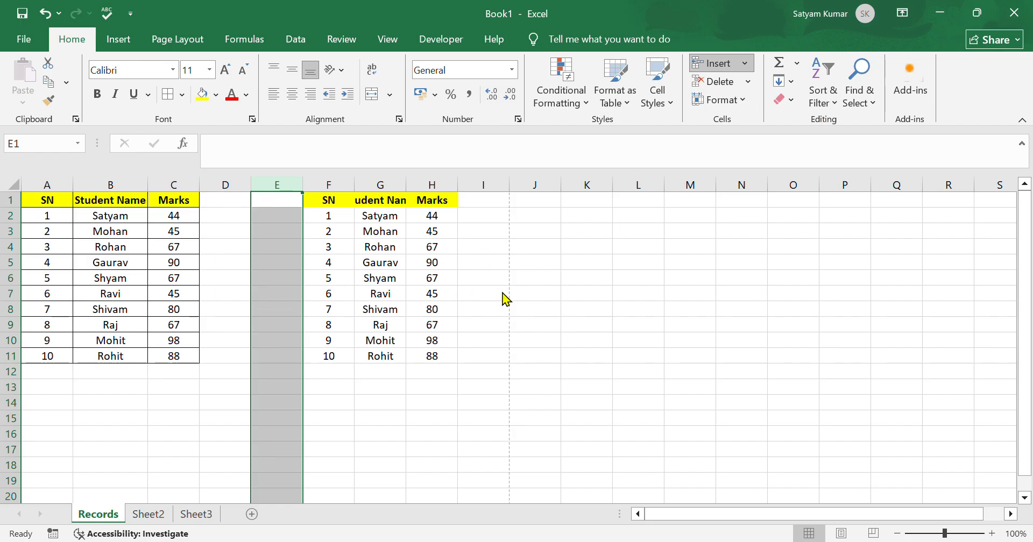
pyautogui.click(736, 63)
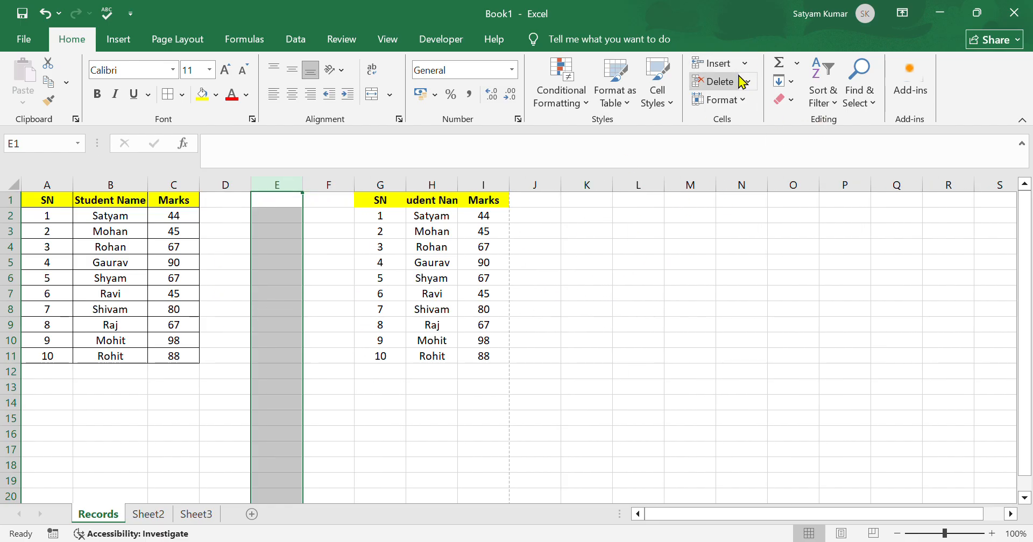
# Delete column G, which holds the serial numbers of the copied marks table
pyautogui.click(398, 189)
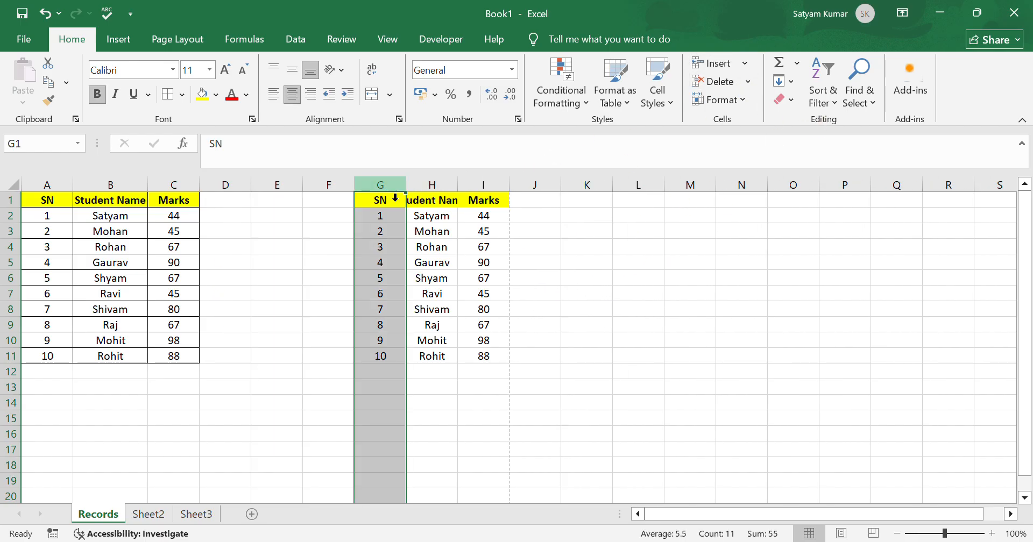
pyautogui.click(721, 82)
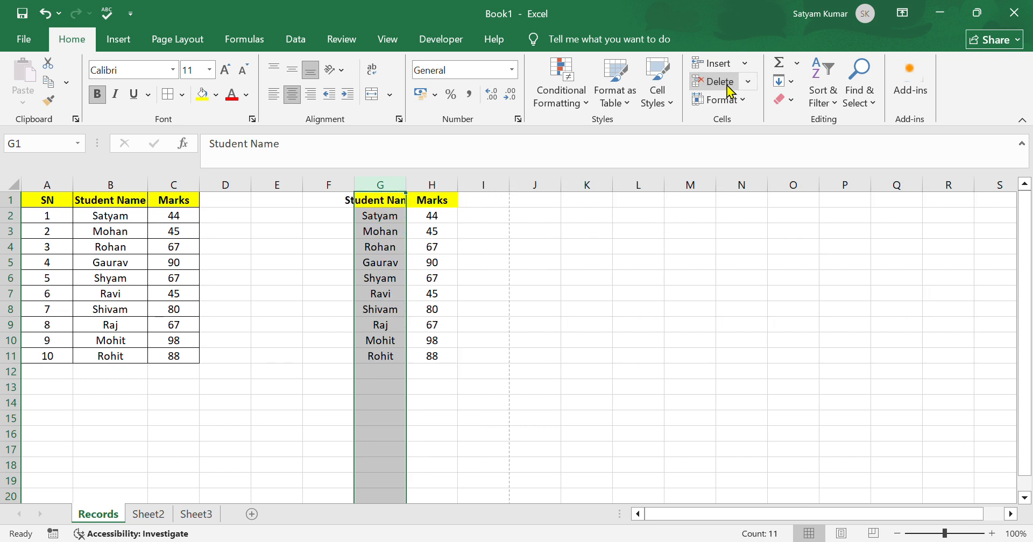